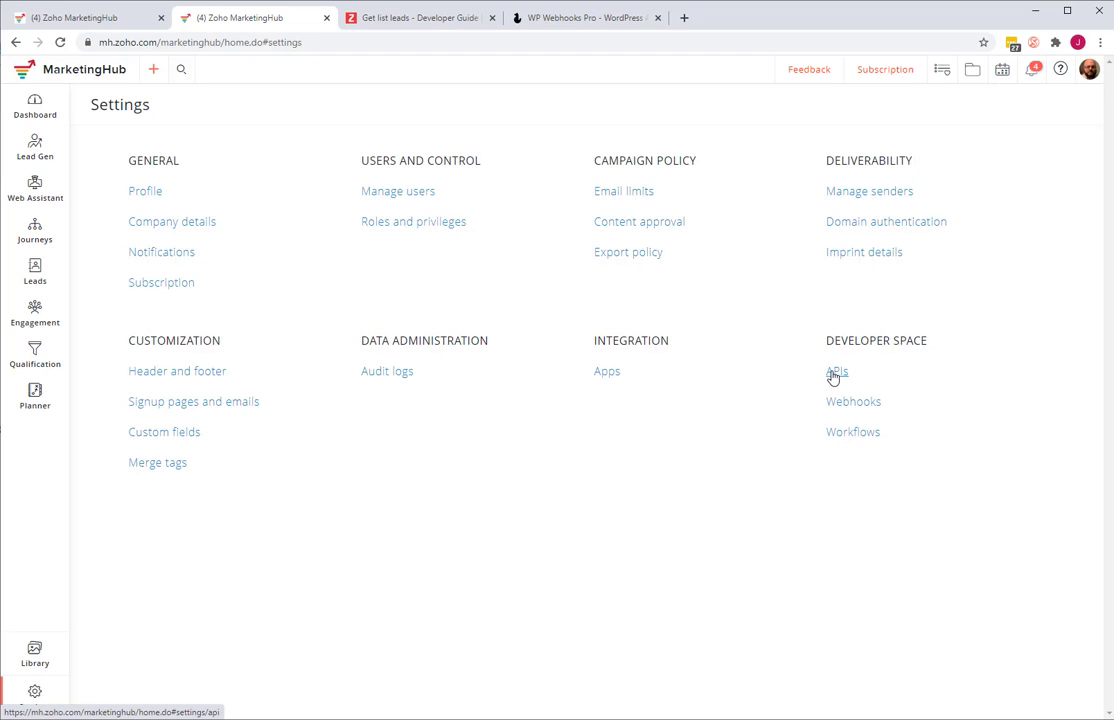
- Open the APIs settings and examine the Lead Management API calls in the MarketingHub developer guide
click(835, 372)
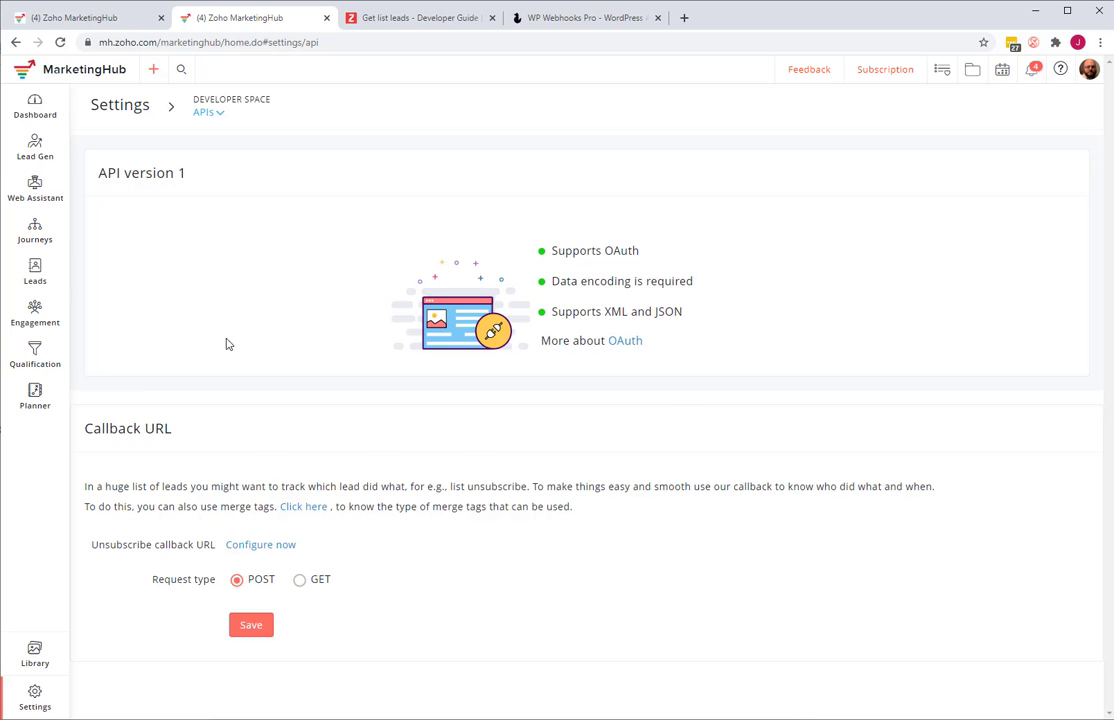
click(422, 20)
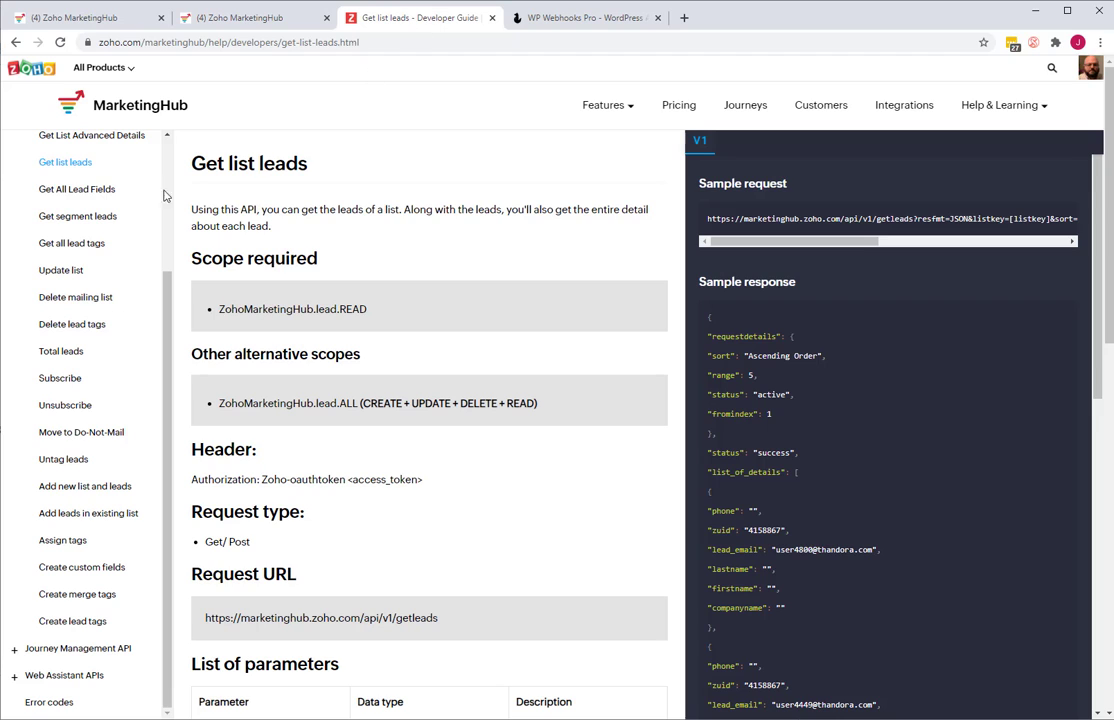
scroll(75, 154, up, 3)
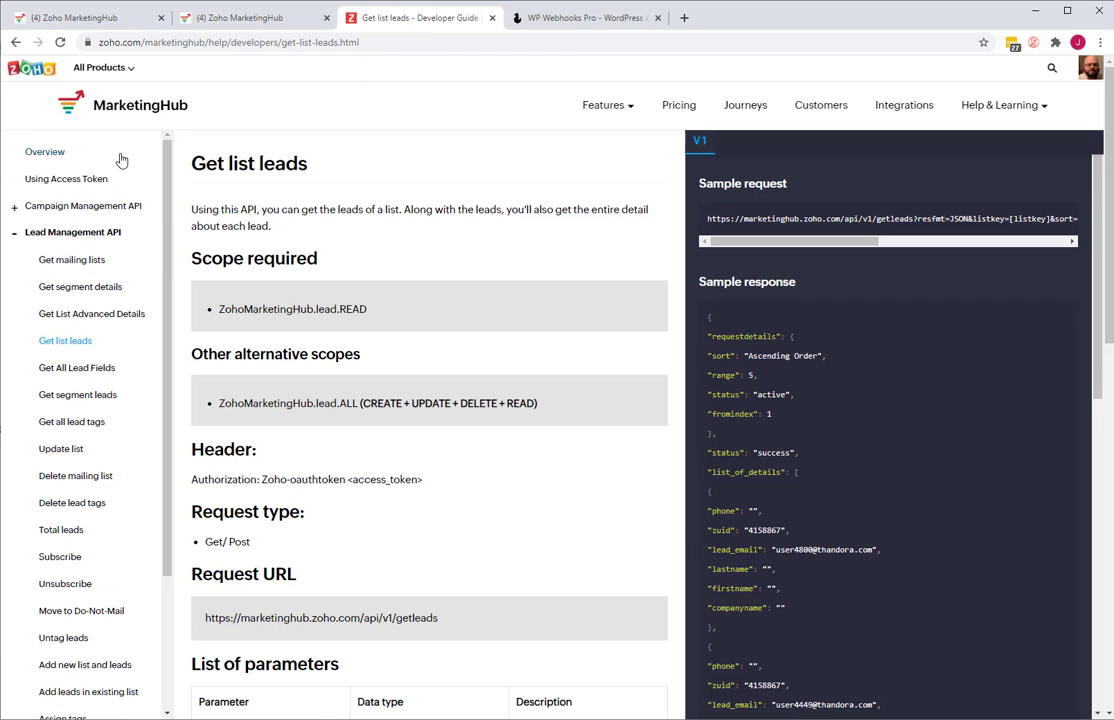
click(12, 234)
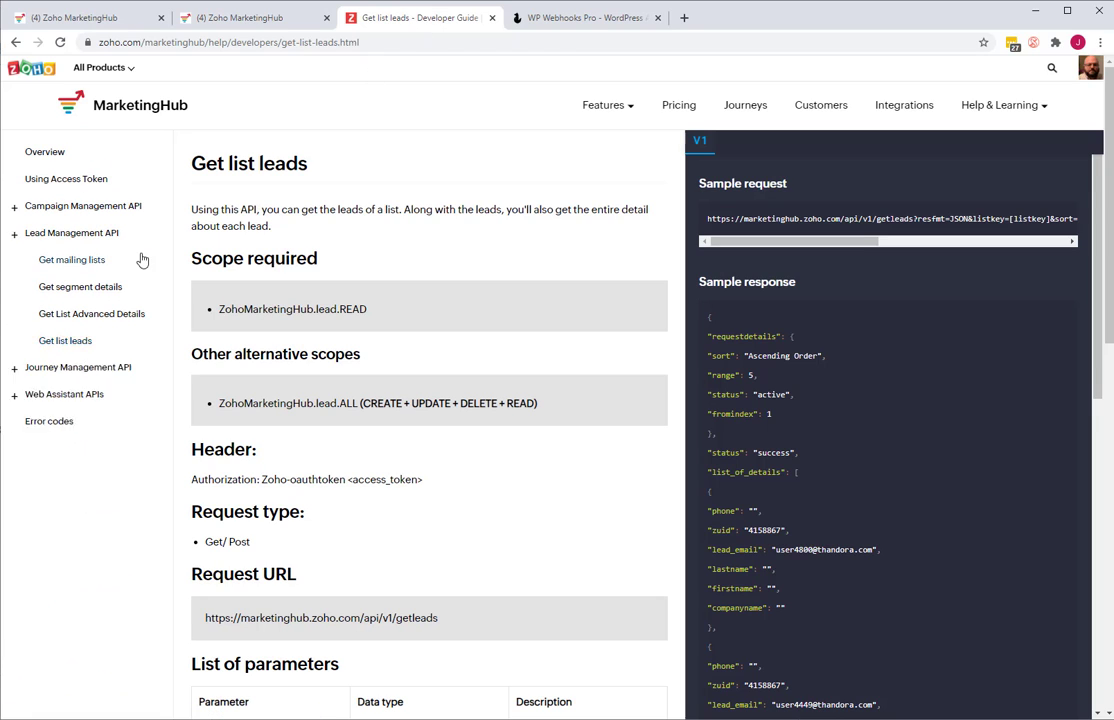
click(14, 236)
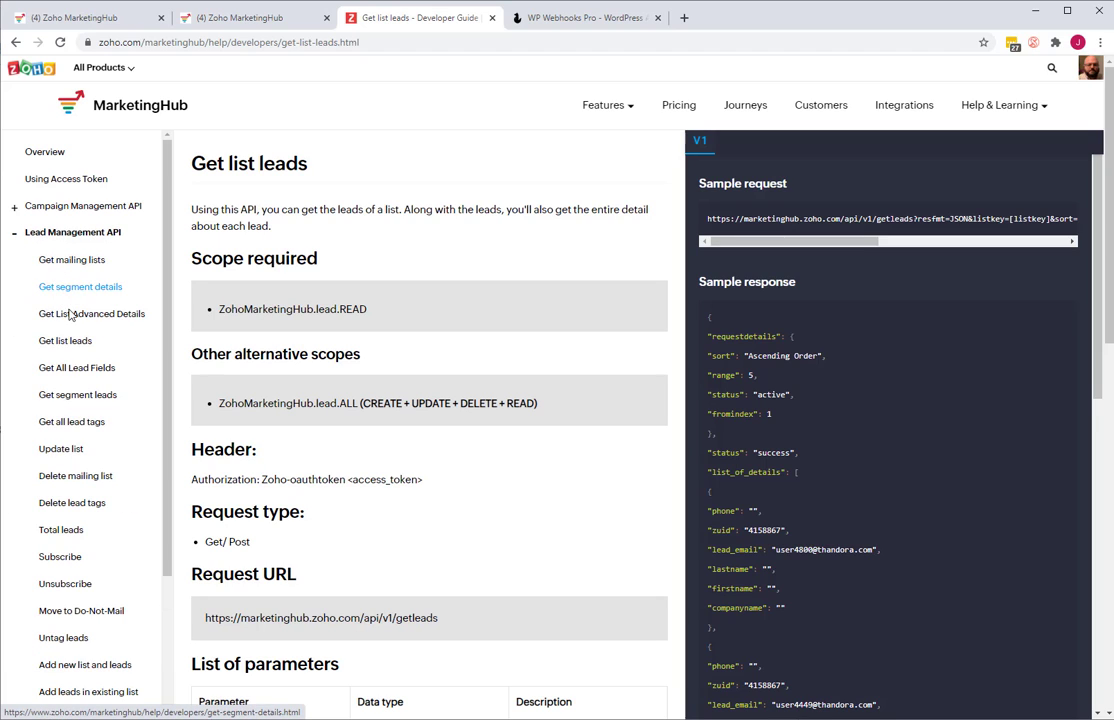
click(14, 236)
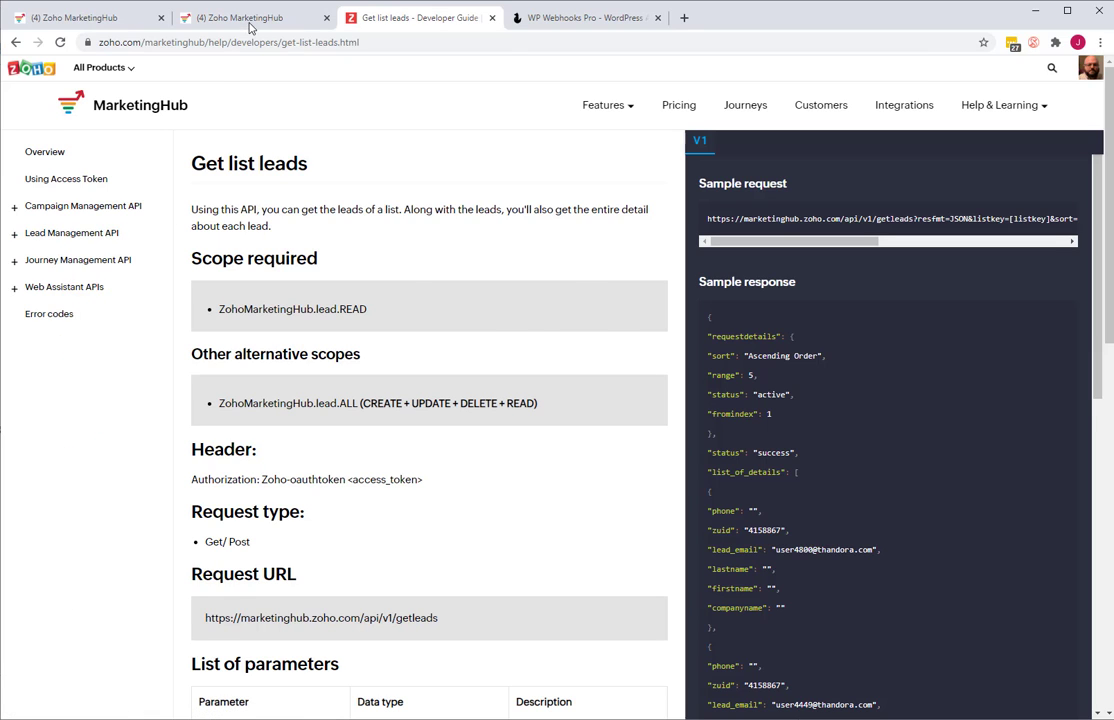
click(214, 20)
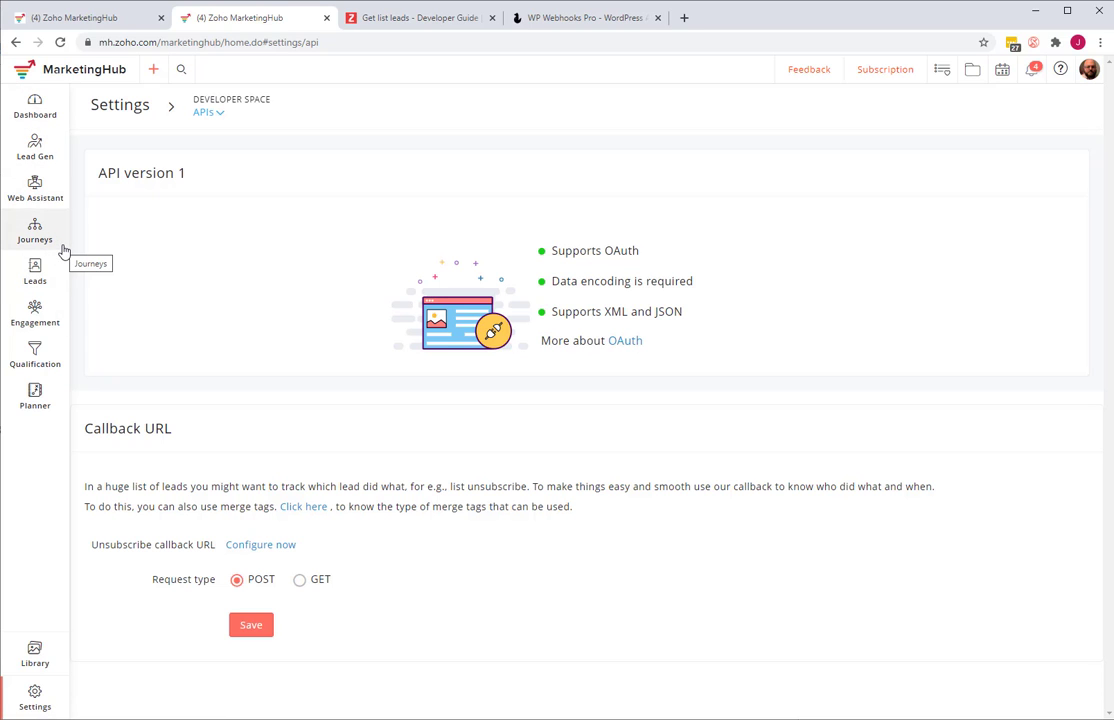
click(350, 24)
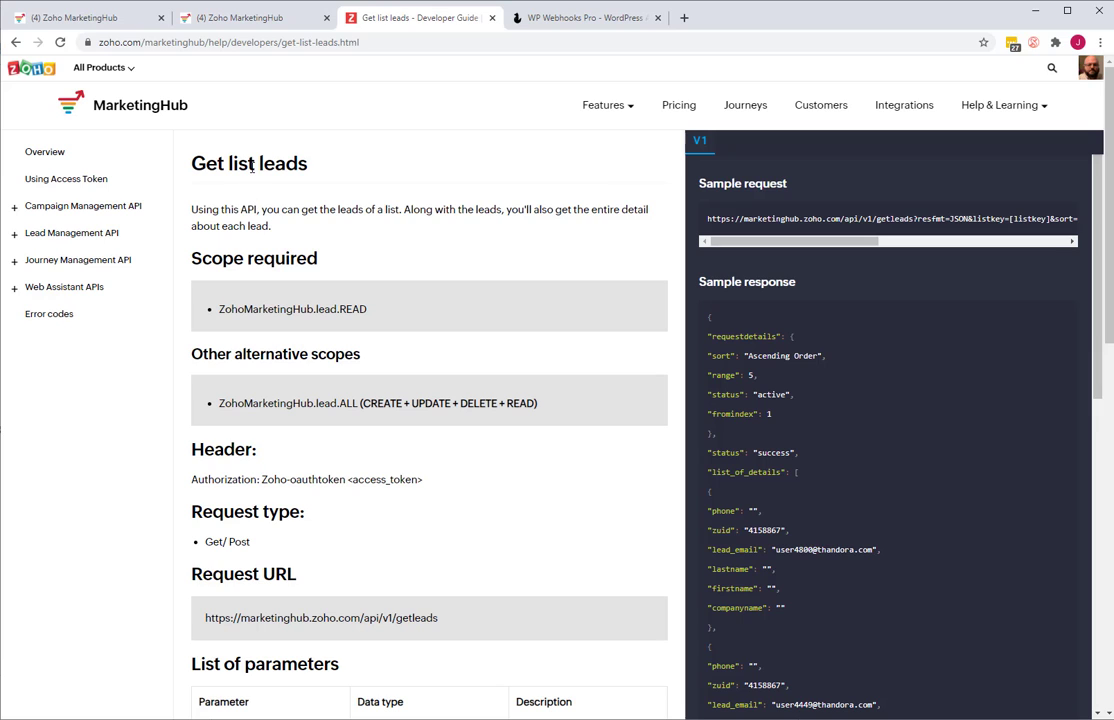
click(190, 20)
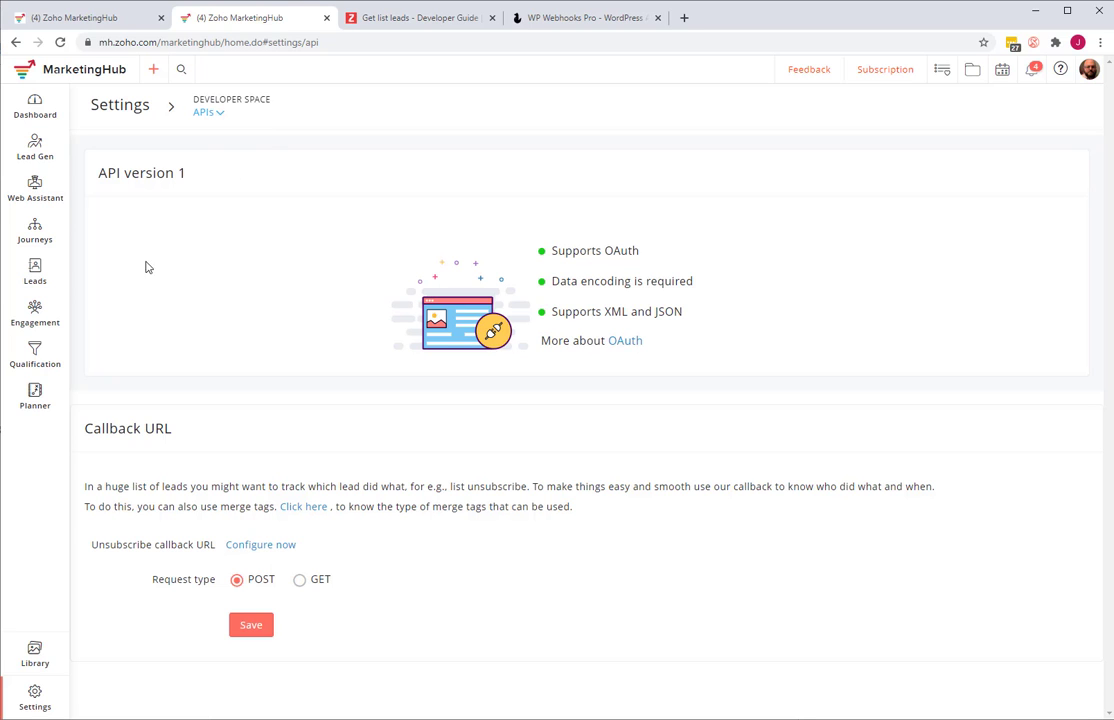
click(384, 20)
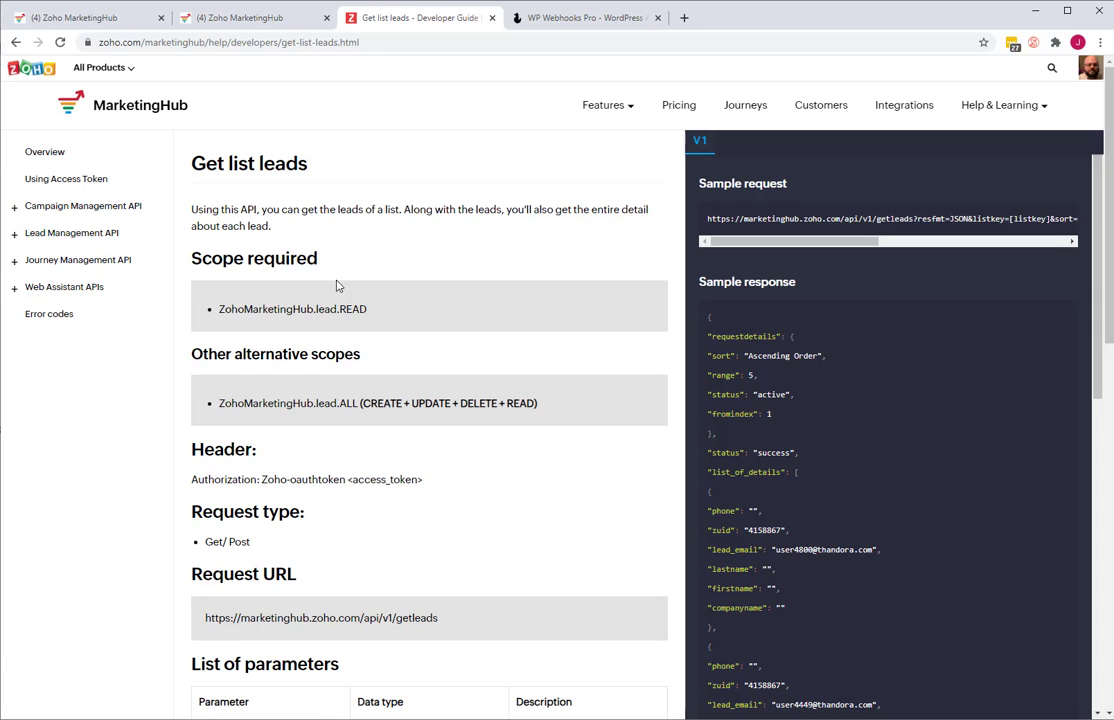
- Return to the MarketingHub settings and start creating a lead webhook in the developer space's webhooks section
click(218, 17)
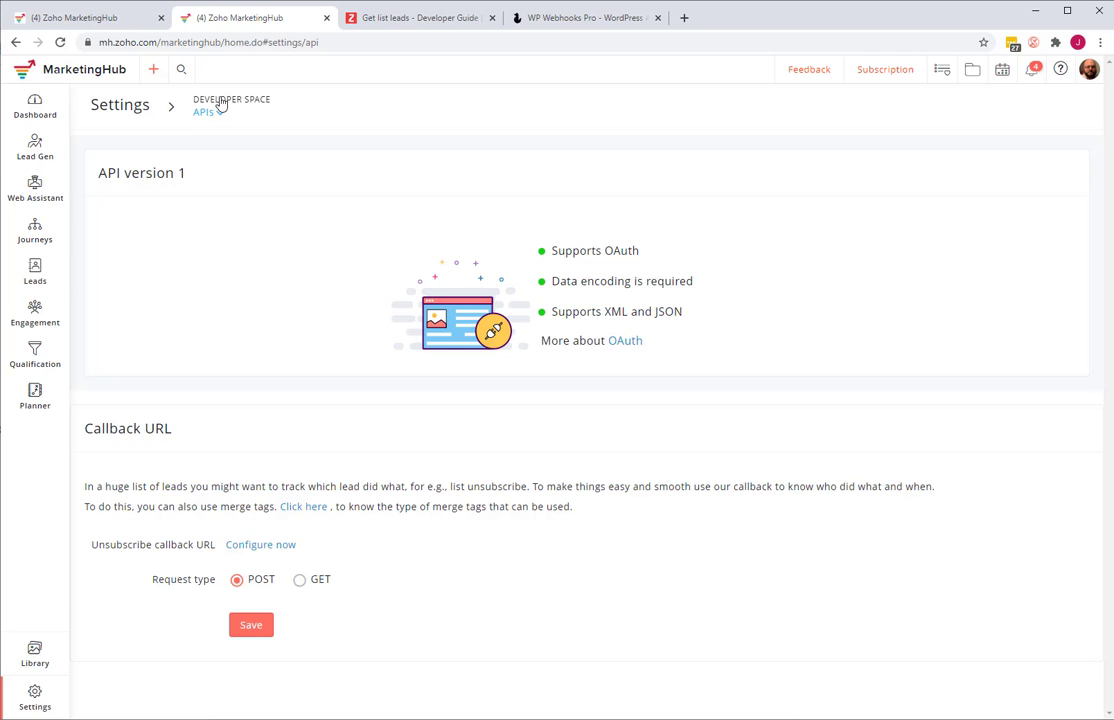
click(130, 106)
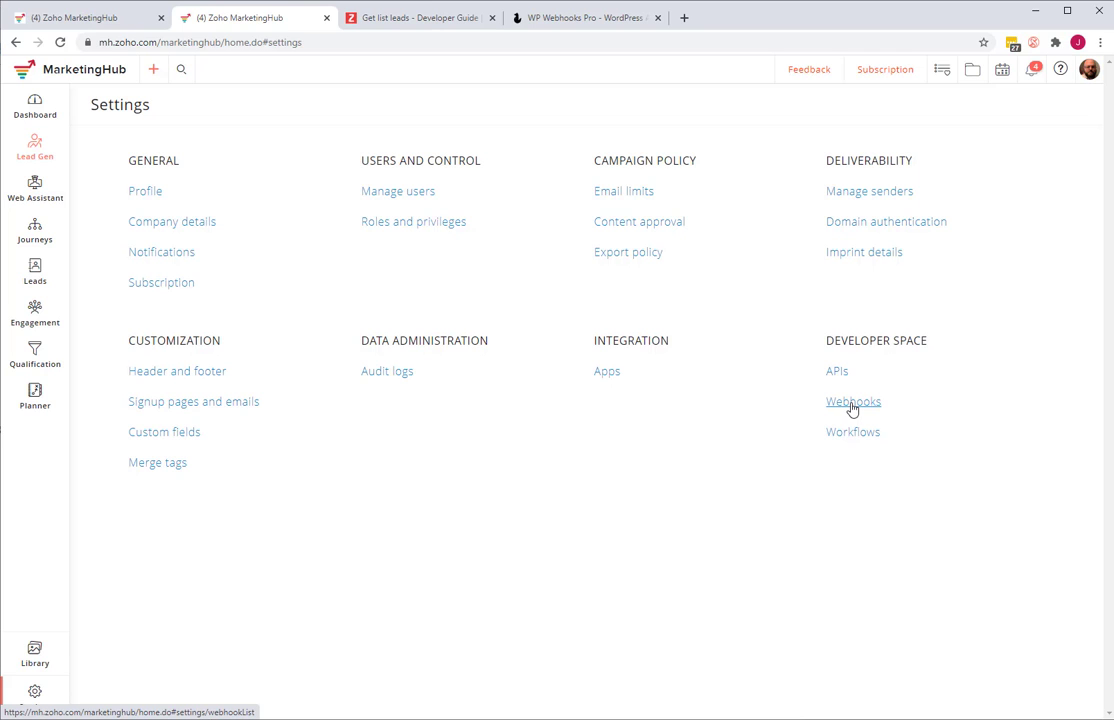
click(851, 406)
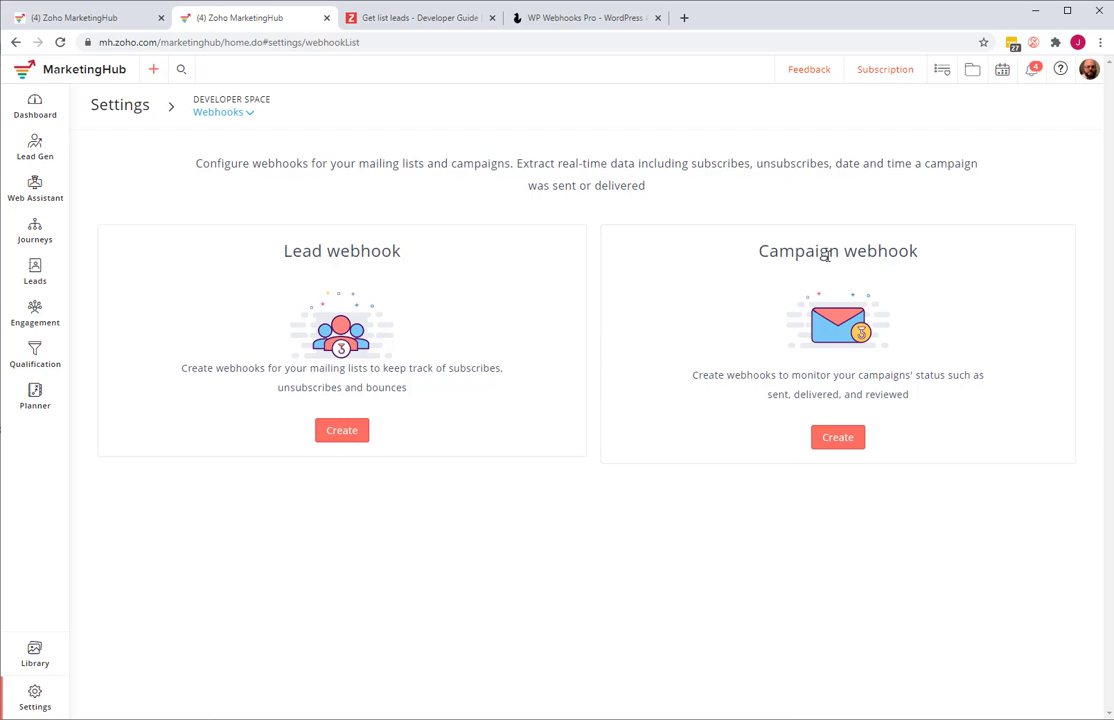
click(330, 437)
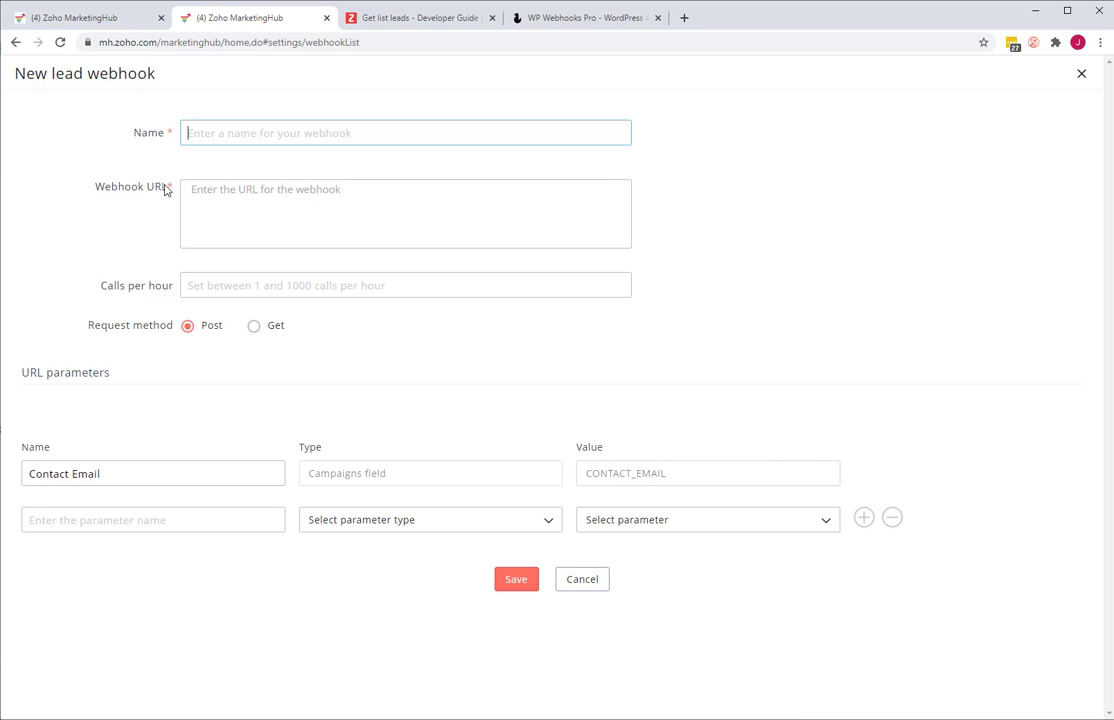
click(208, 199)
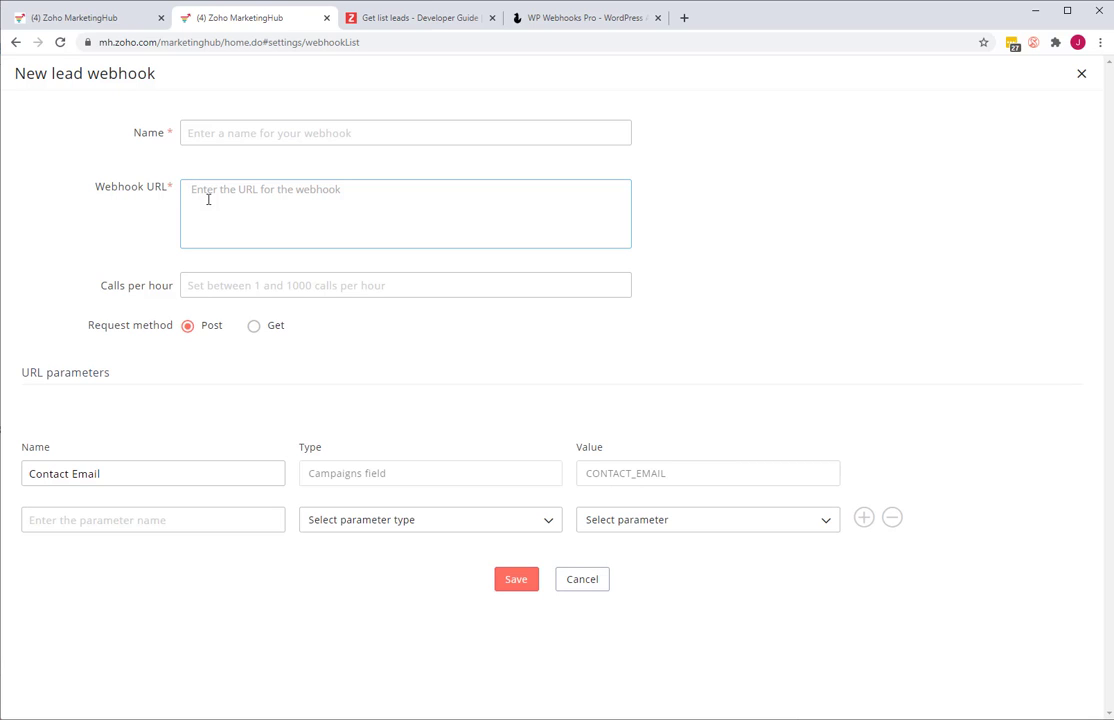
click(224, 131)
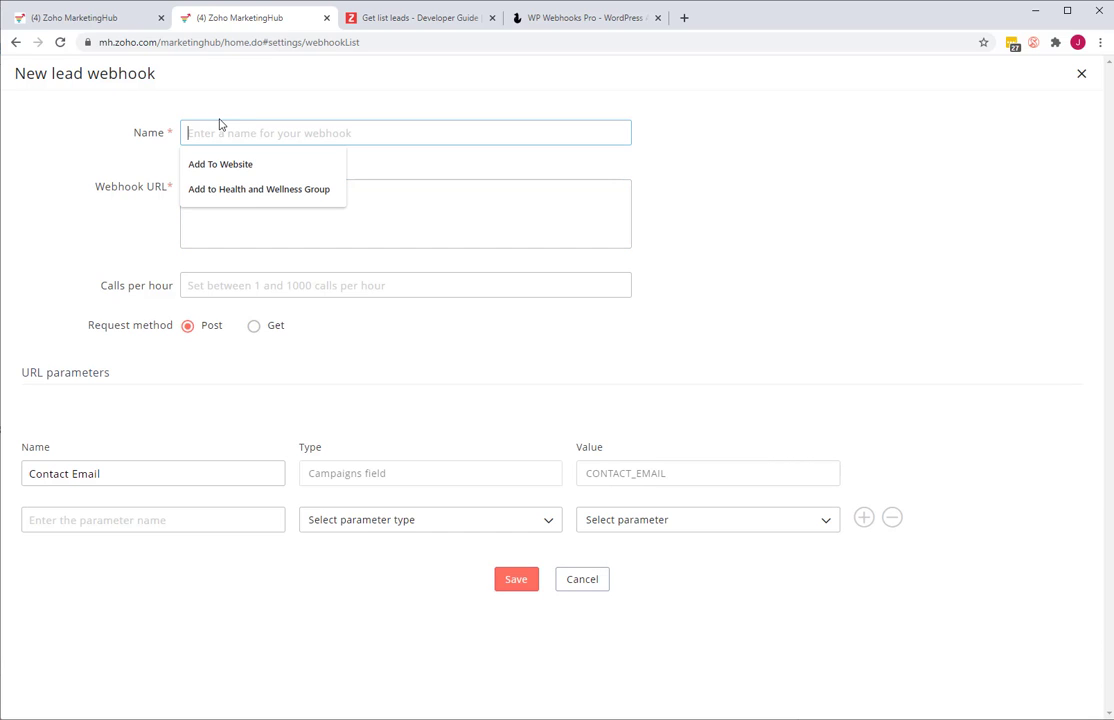
click(38, 148)
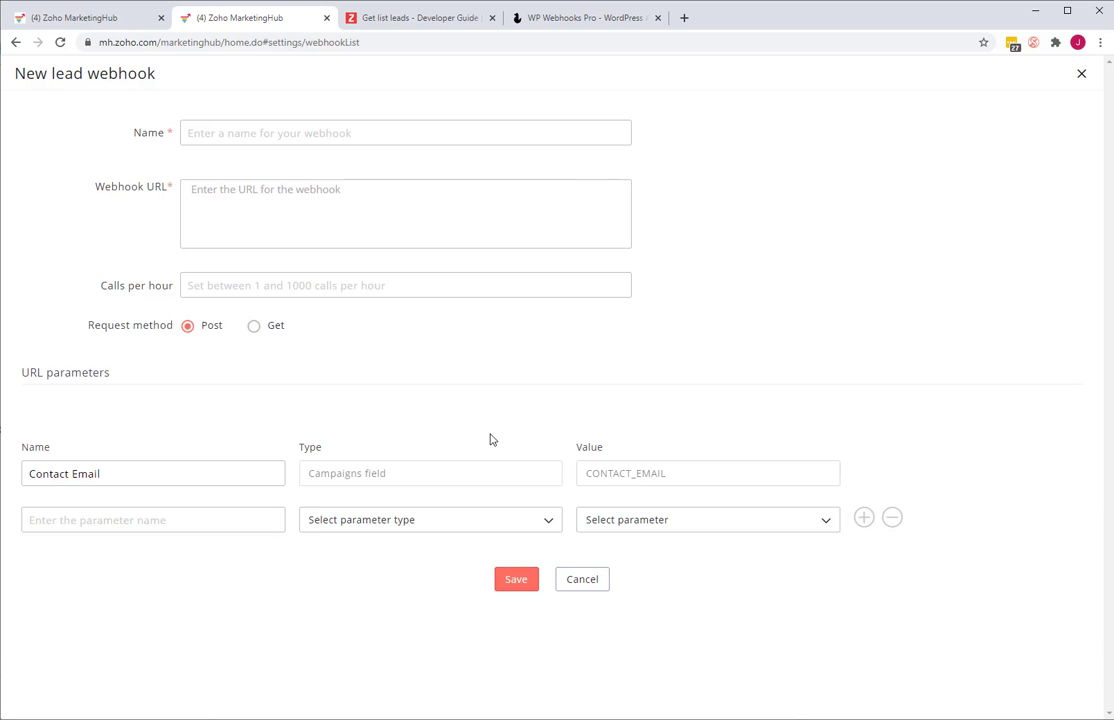
- Define a URL parameter named "first" as a Campaigns field with the value FIRSTNAME
click(208, 517)
text(first)
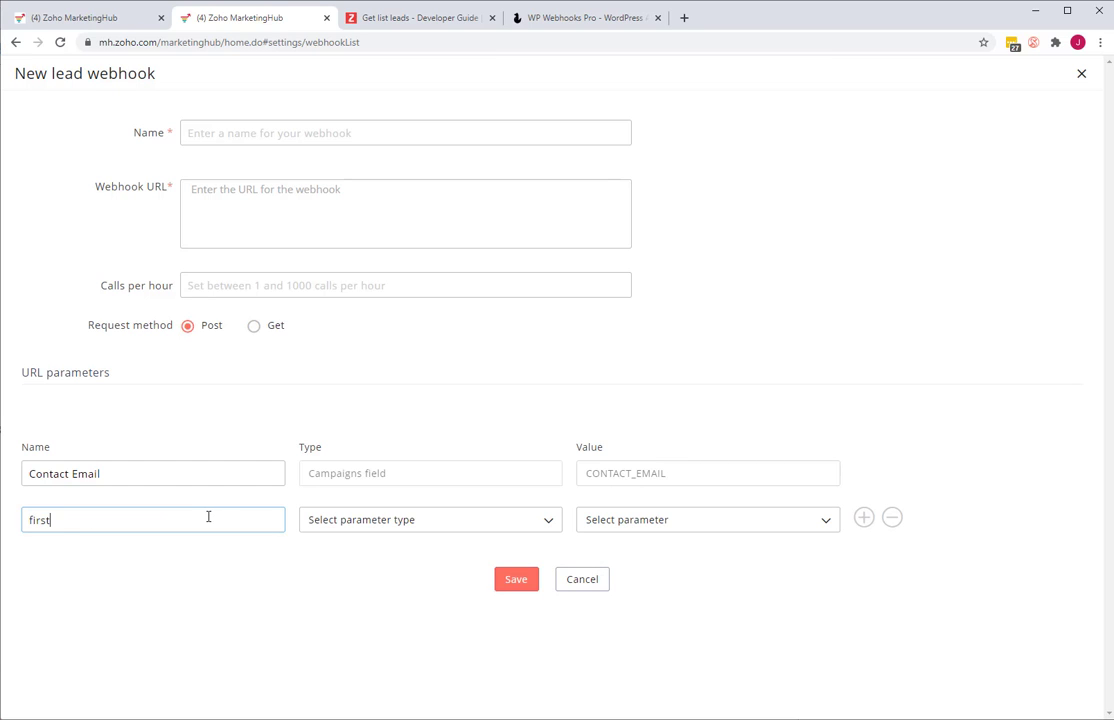
click(338, 522)
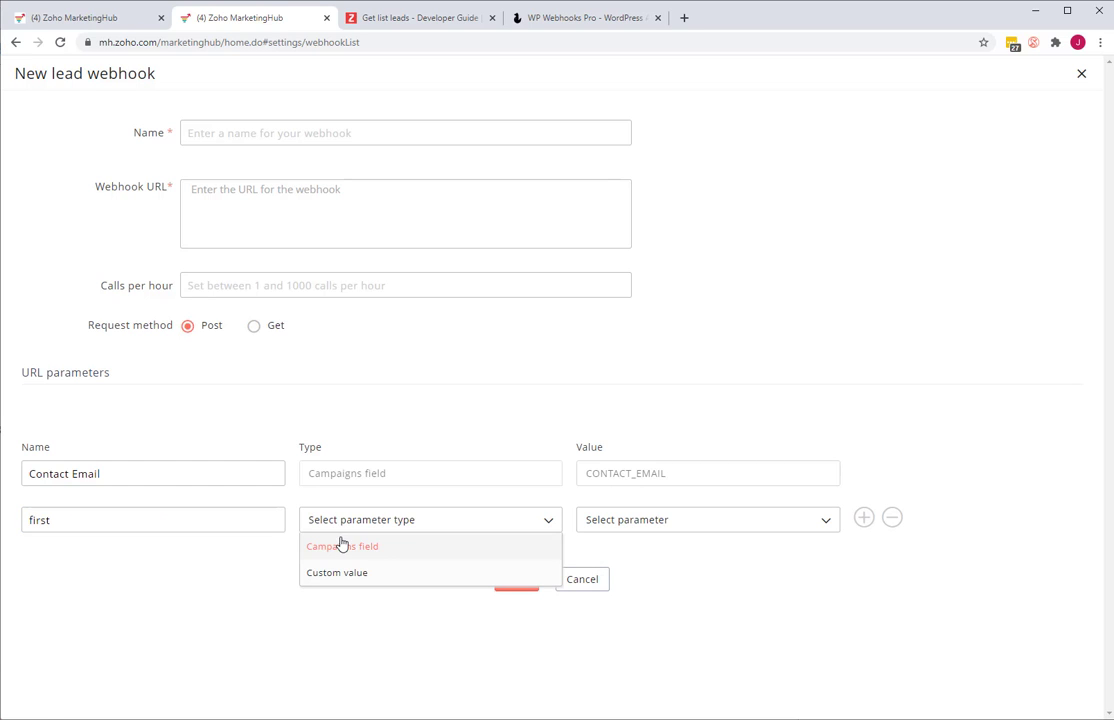
click(374, 548)
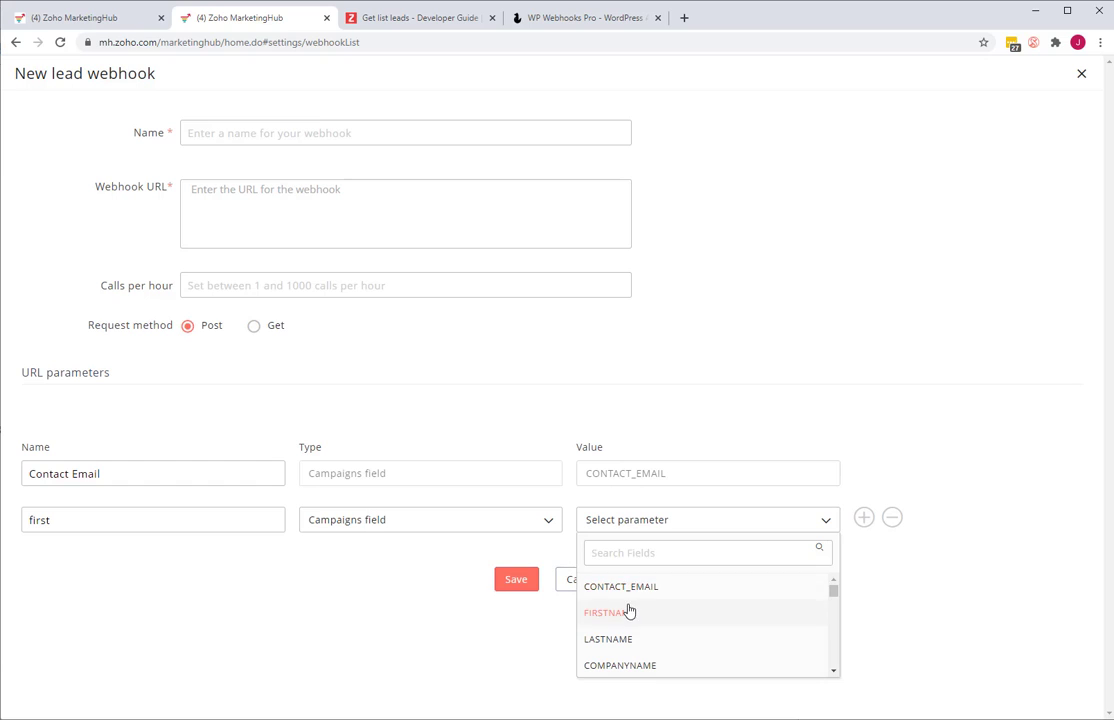
click(629, 612)
- Add another URL parameter named "Persona" as a Campaigns field with the value Persona
click(863, 517)
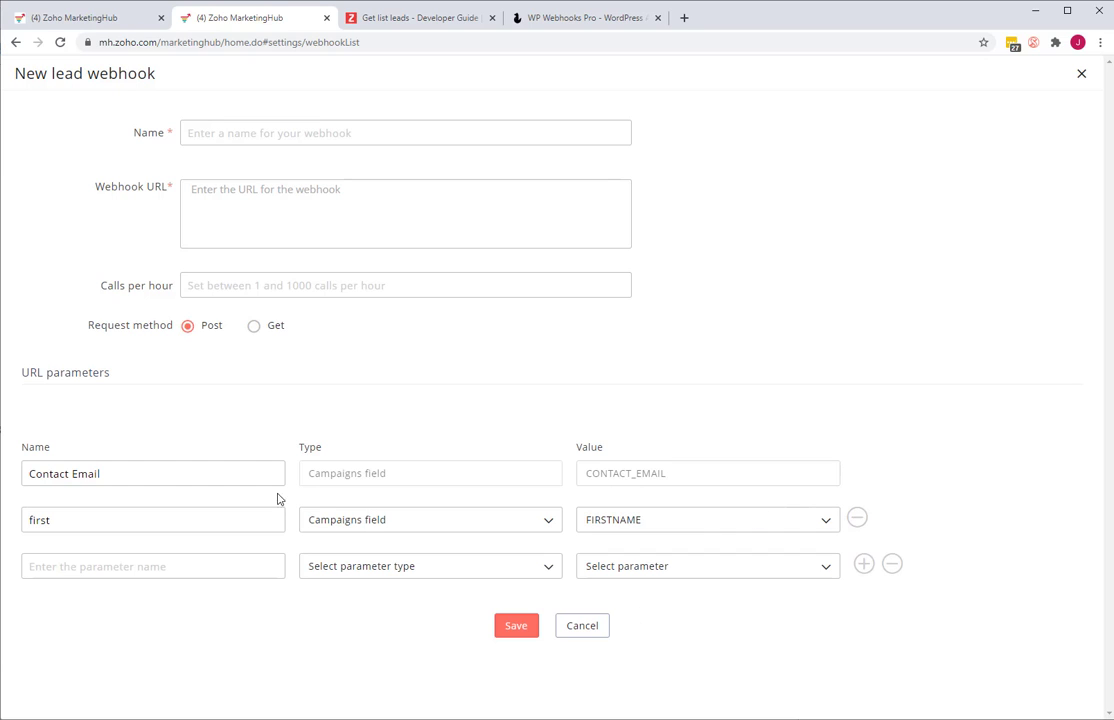
click(126, 567)
text(pe)
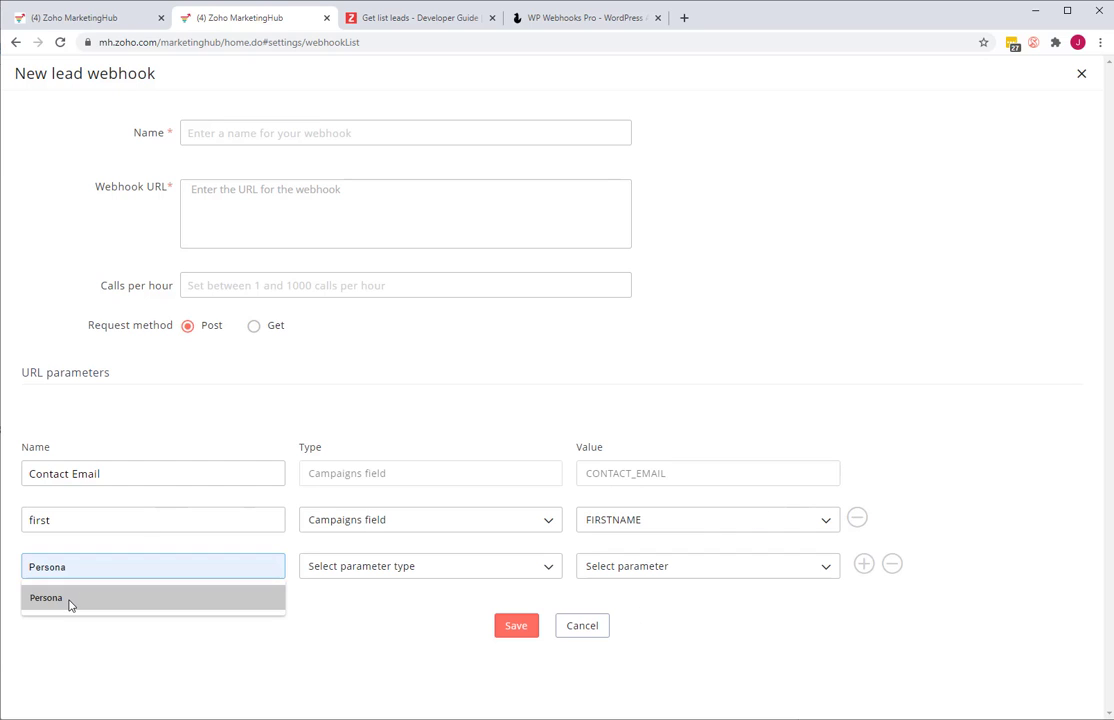
click(67, 602)
click(348, 570)
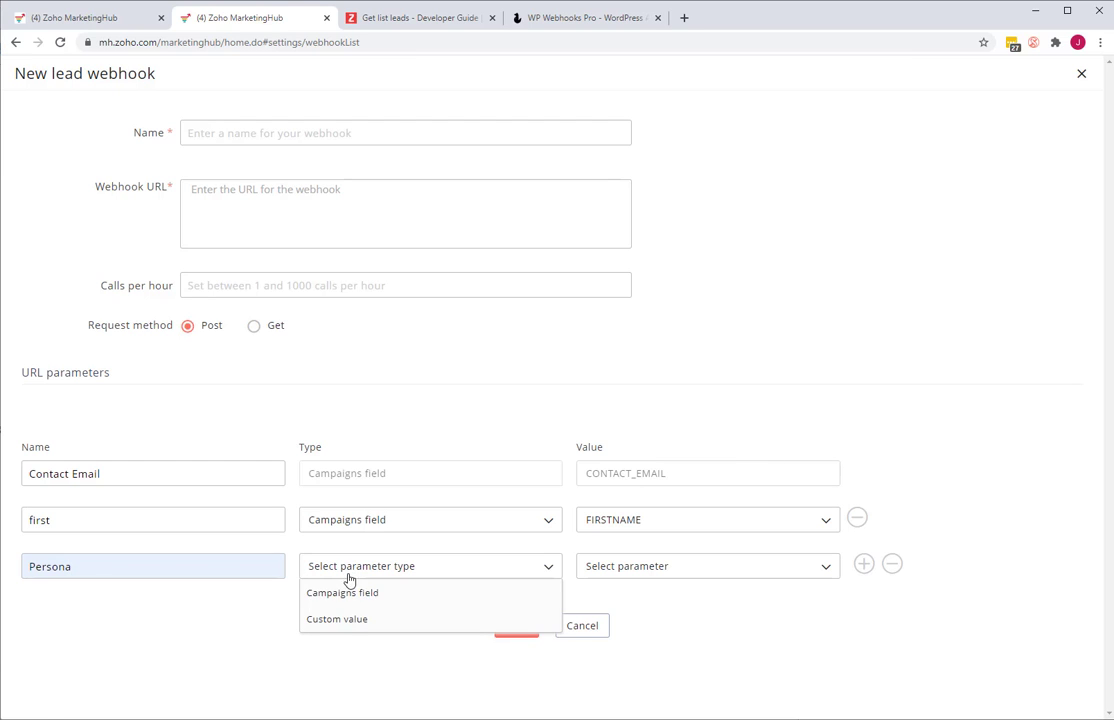
click(345, 593)
click(672, 568)
scroll(667, 657, down, 4)
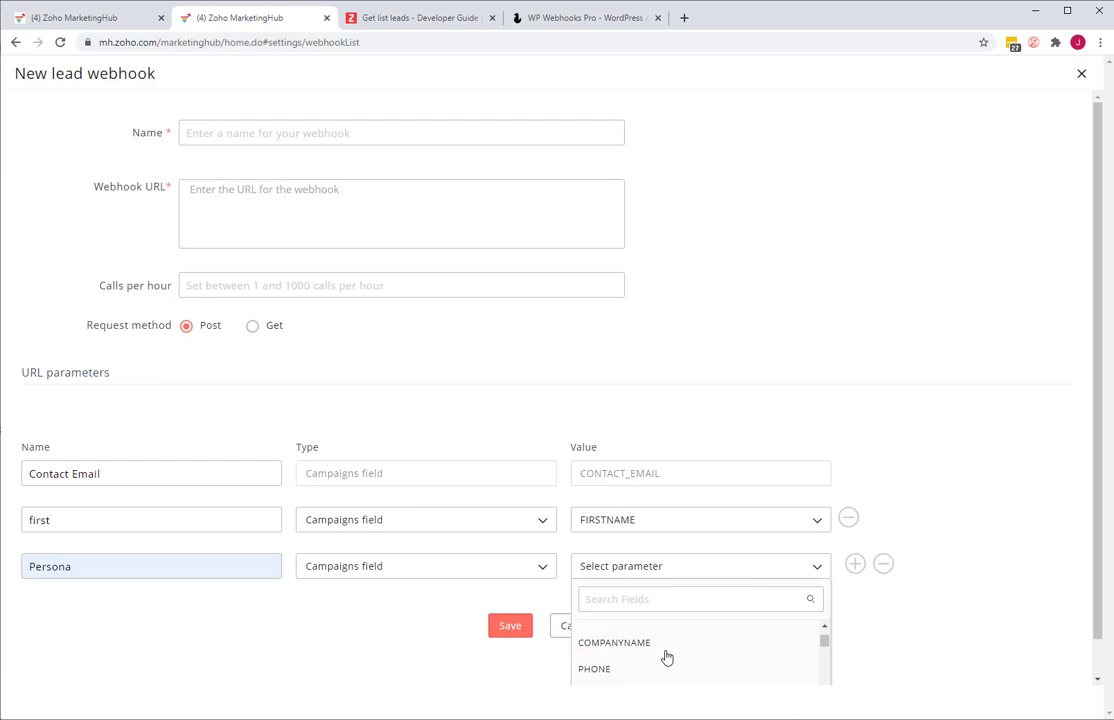
scroll(671, 627, up, 2)
click(673, 600)
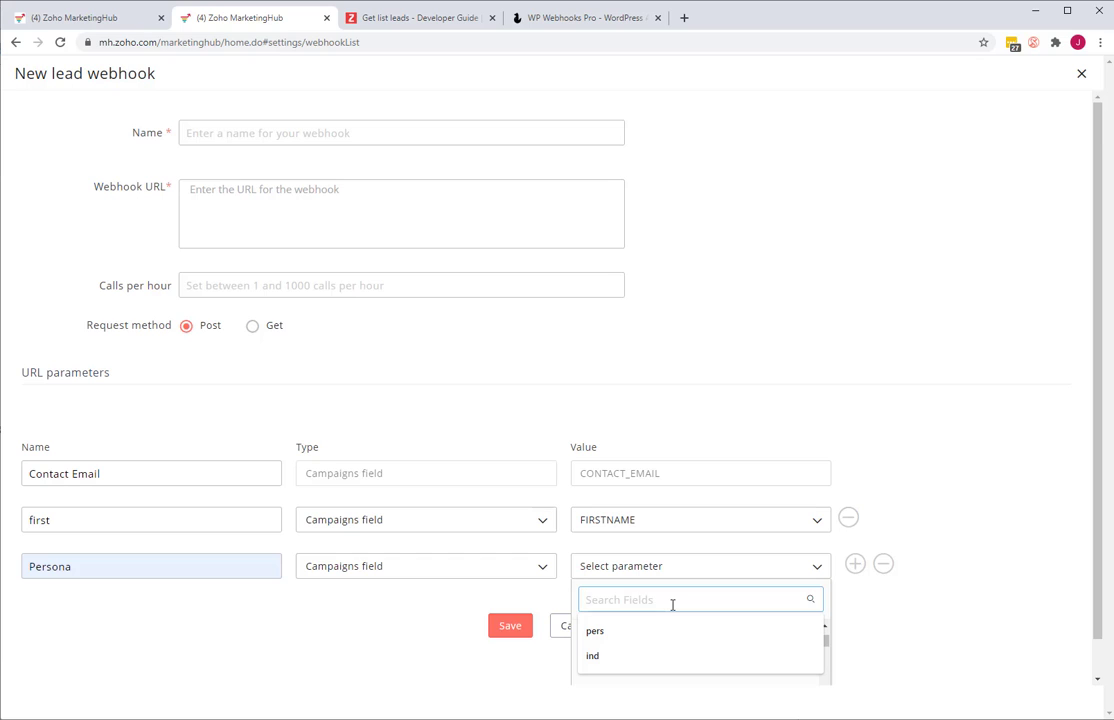
text(person)
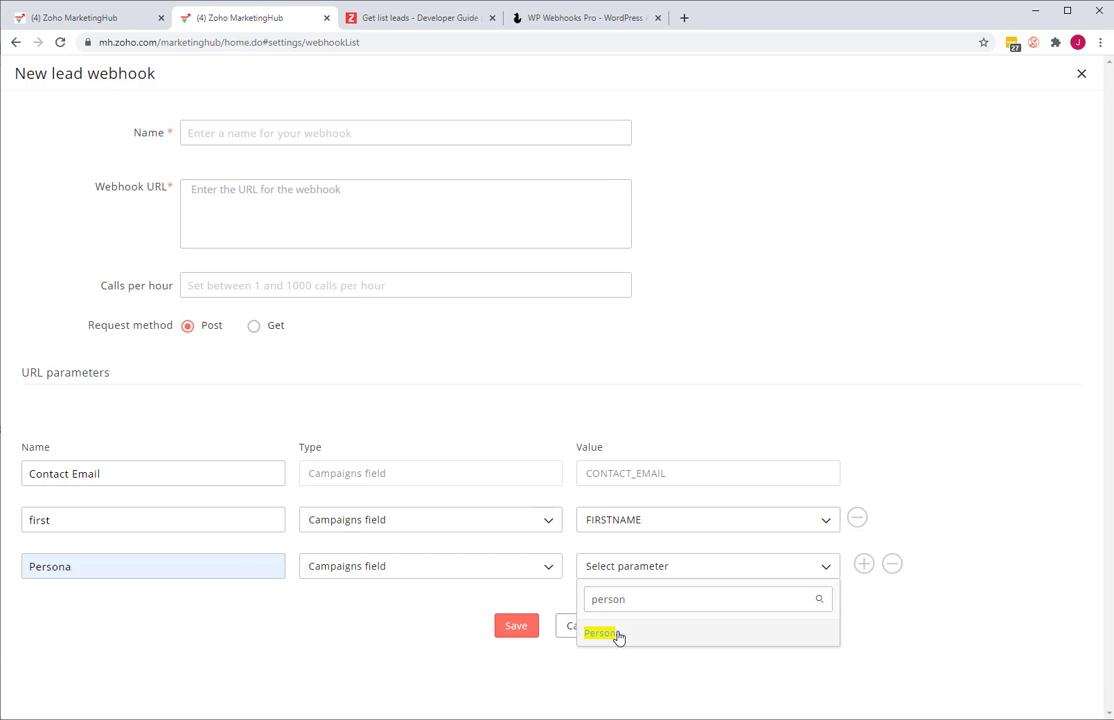
click(601, 633)
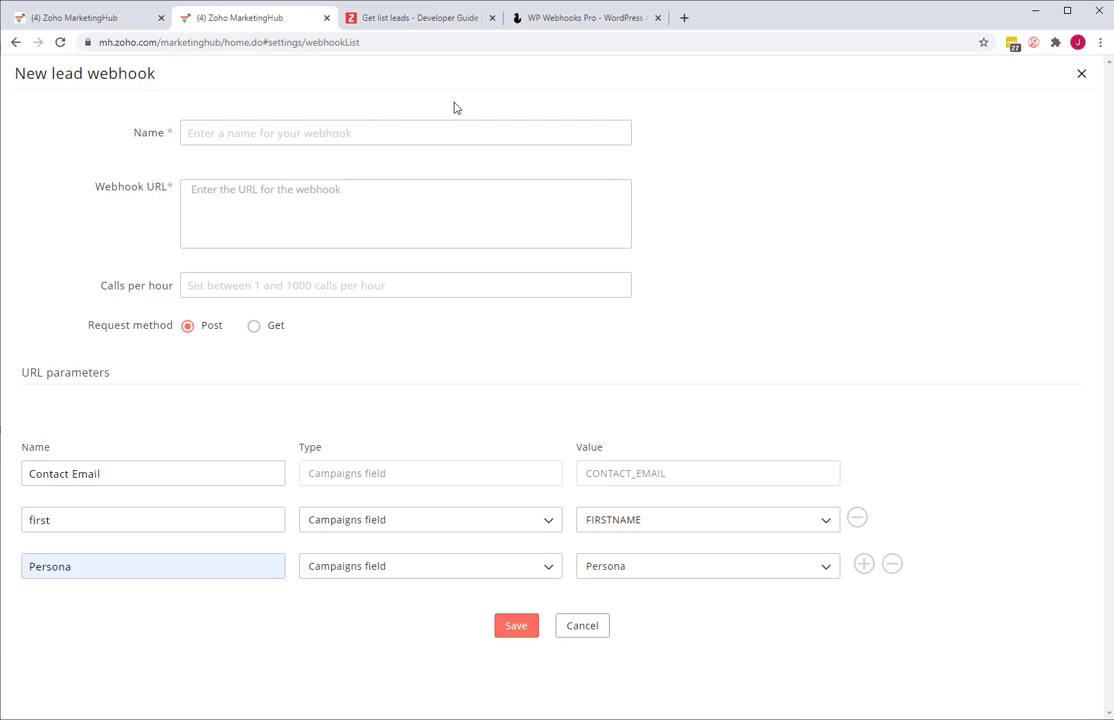
- Examine the WP Webhooks Pro plugin page on ironikus.com, and return to the new lead webhook form
click(597, 20)
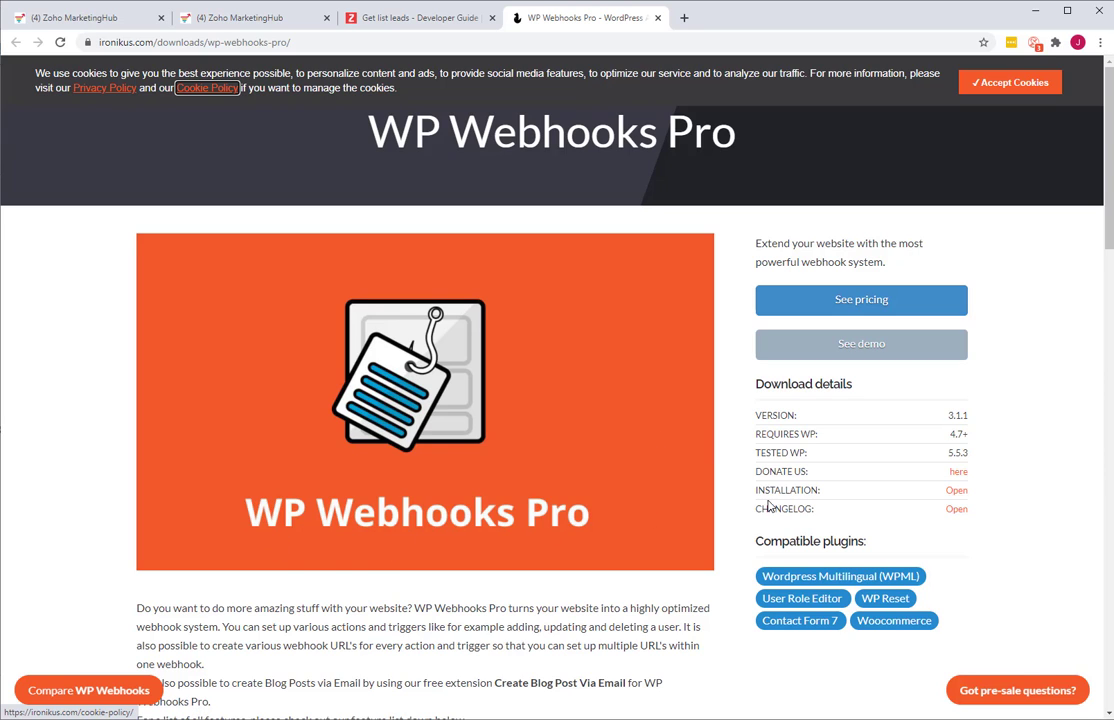
scroll(726, 522, down, 2)
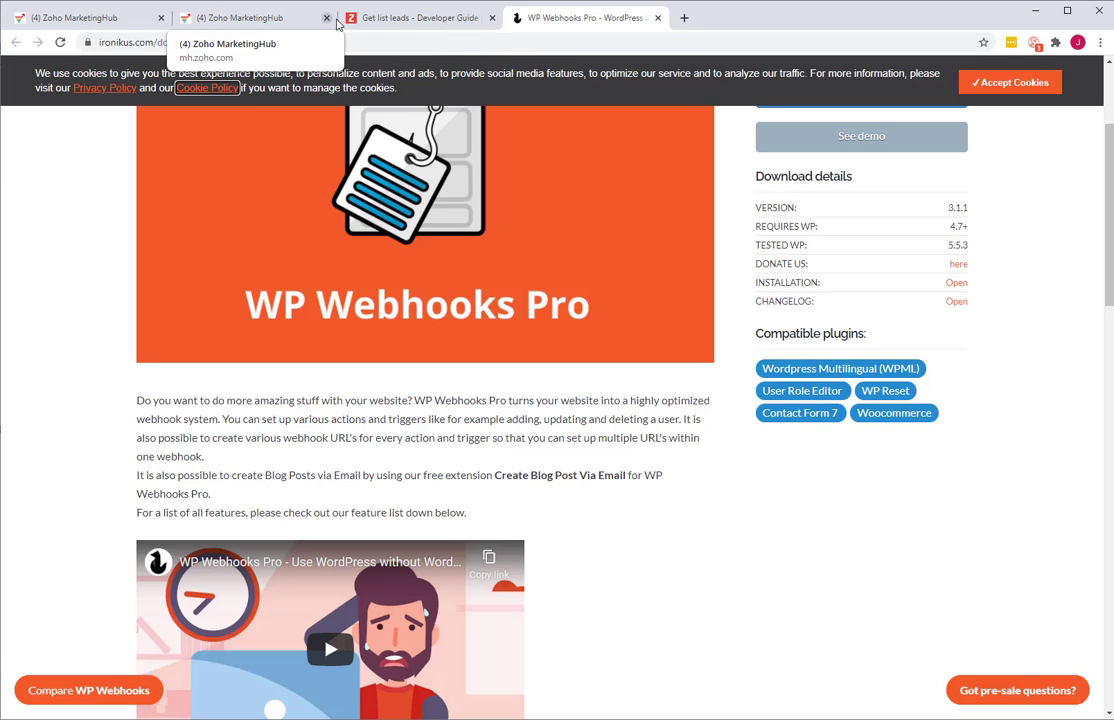
click(215, 17)
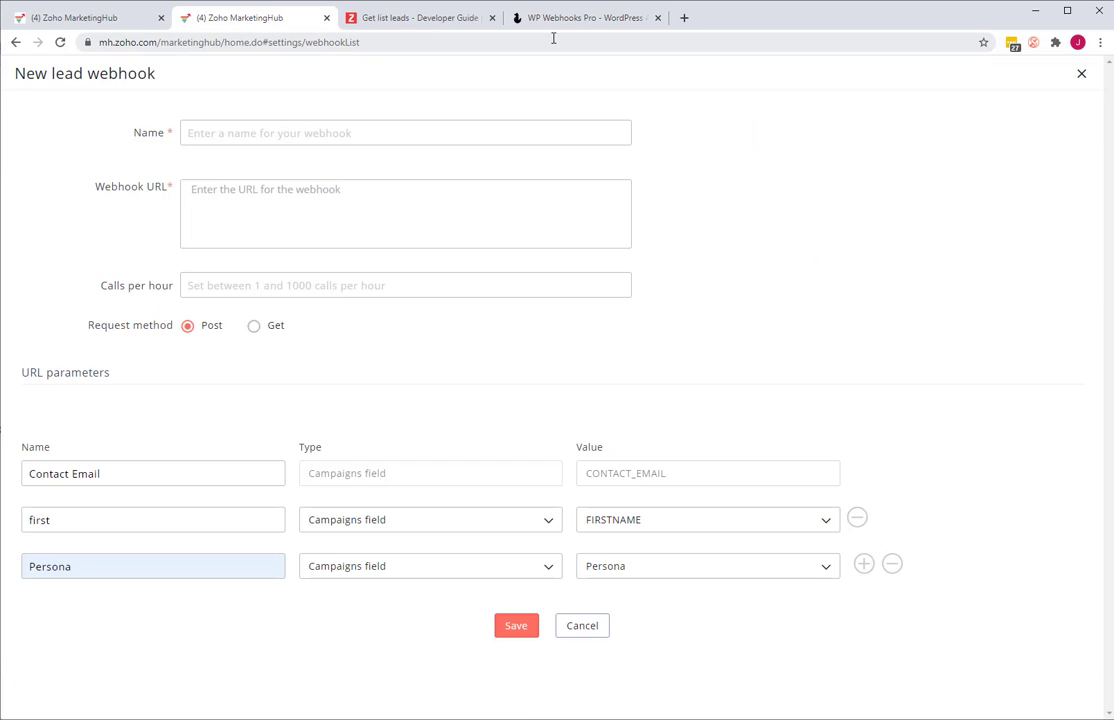
click(594, 22)
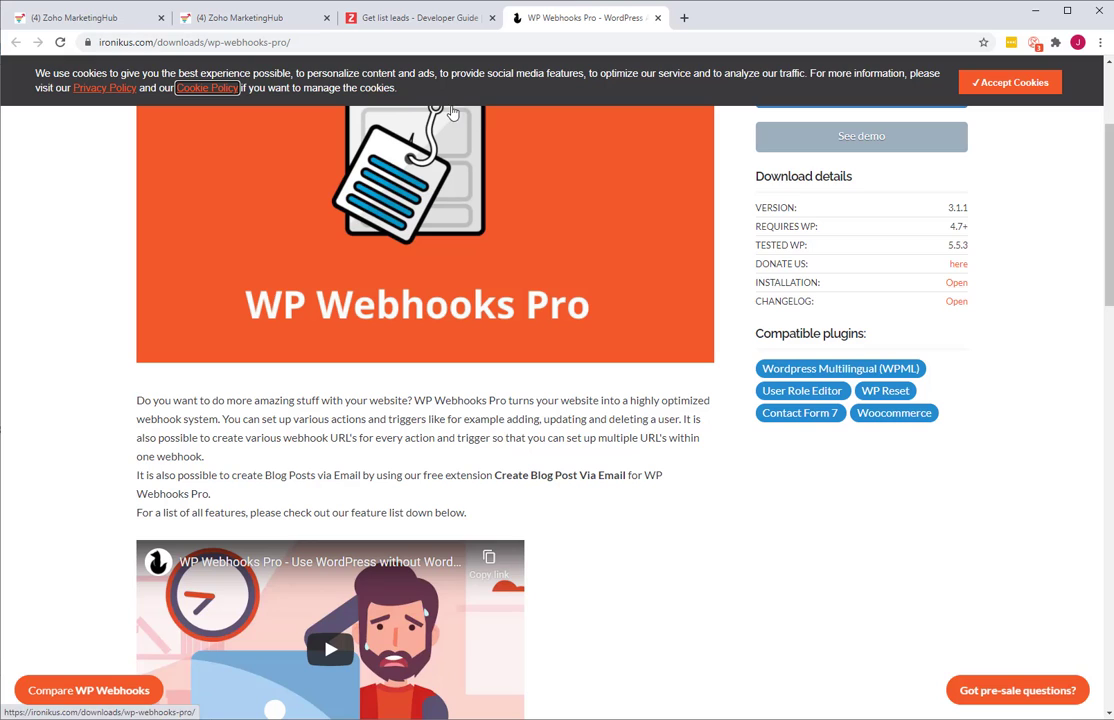
click(233, 20)
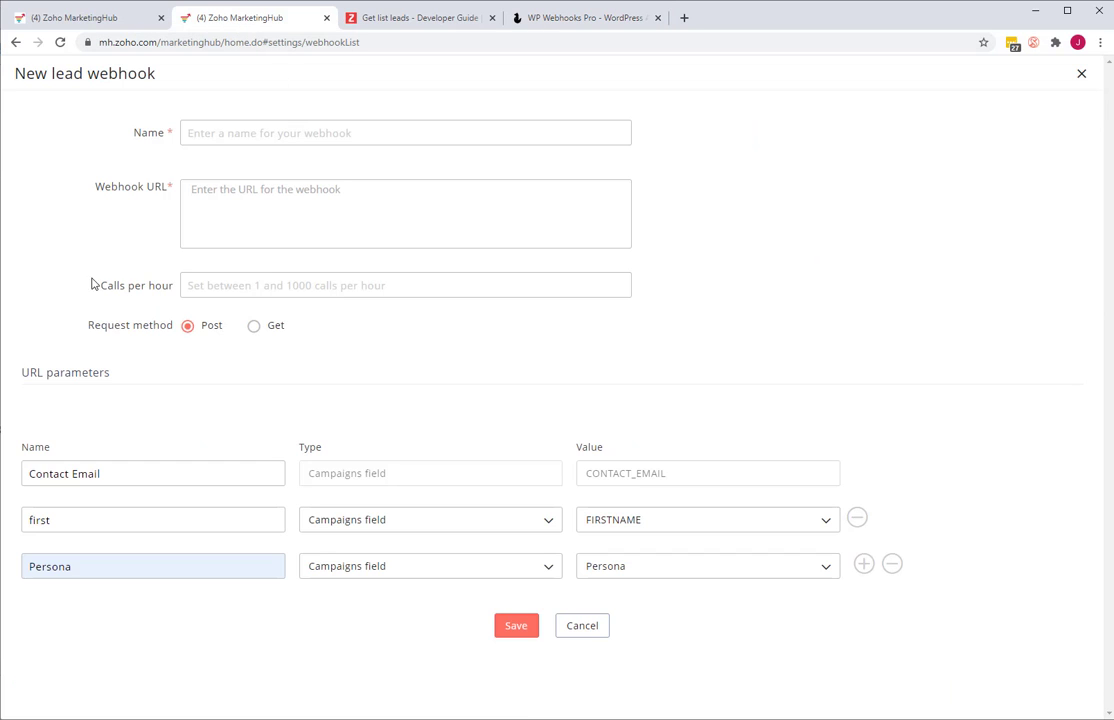
- Cancel the new lead webhook and return to the Settings overview
click(408, 196)
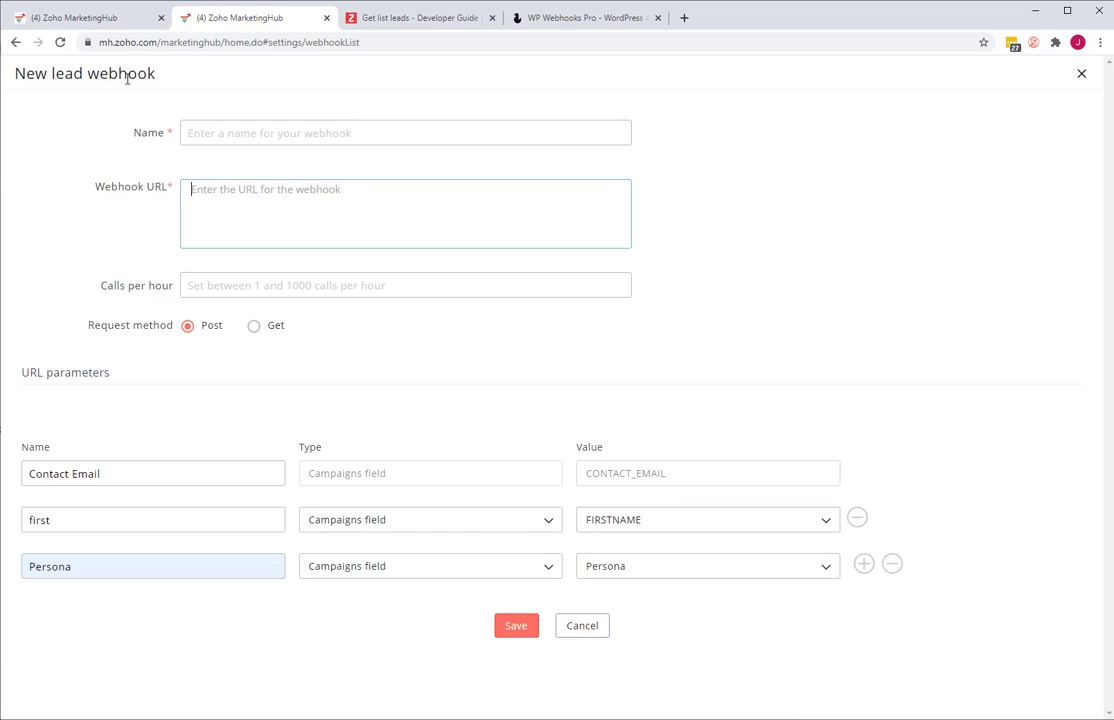
click(582, 625)
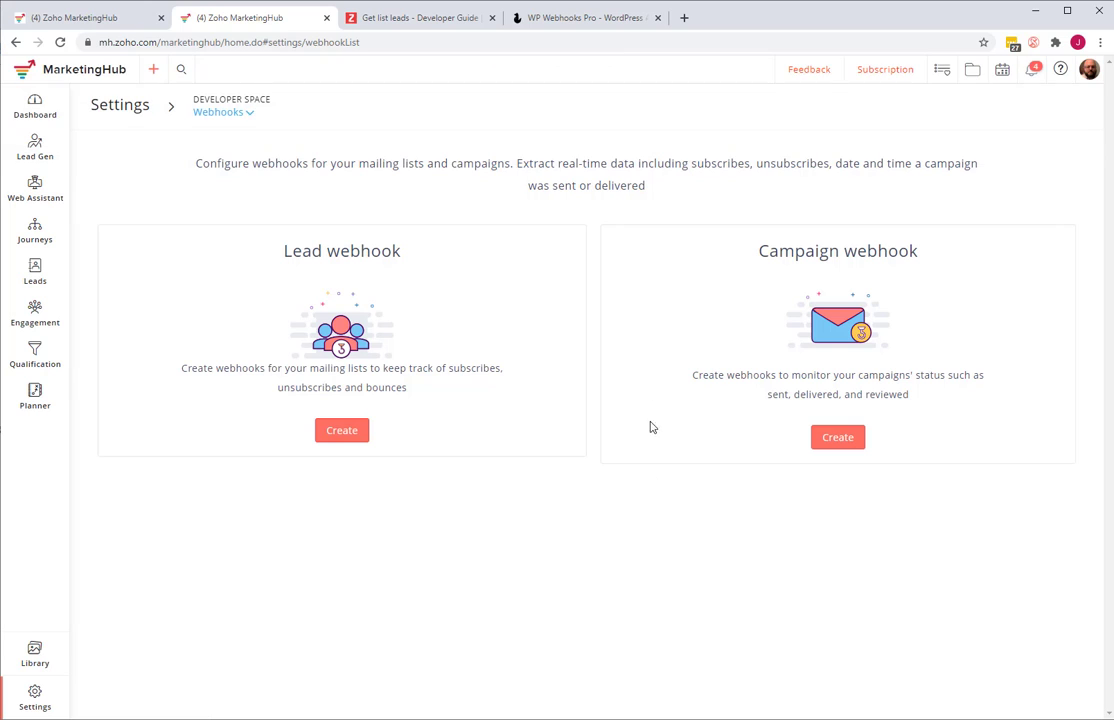
click(119, 104)
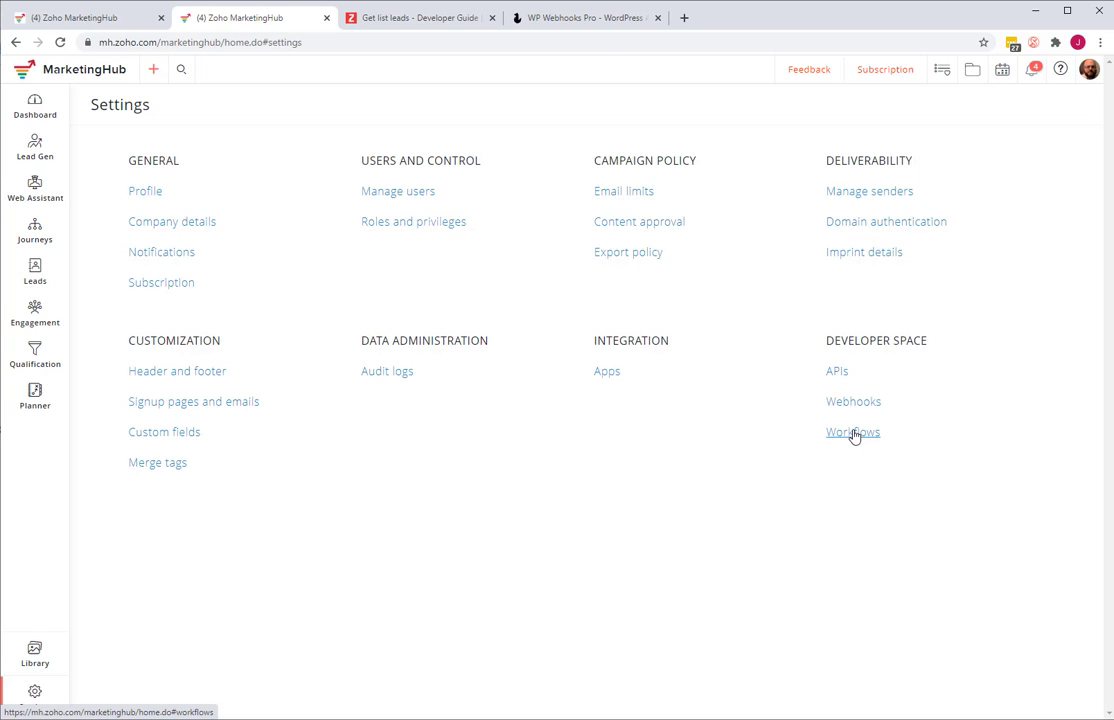
- Open the workflows of the All Leads list and start creating a new instant workflow there
click(853, 433)
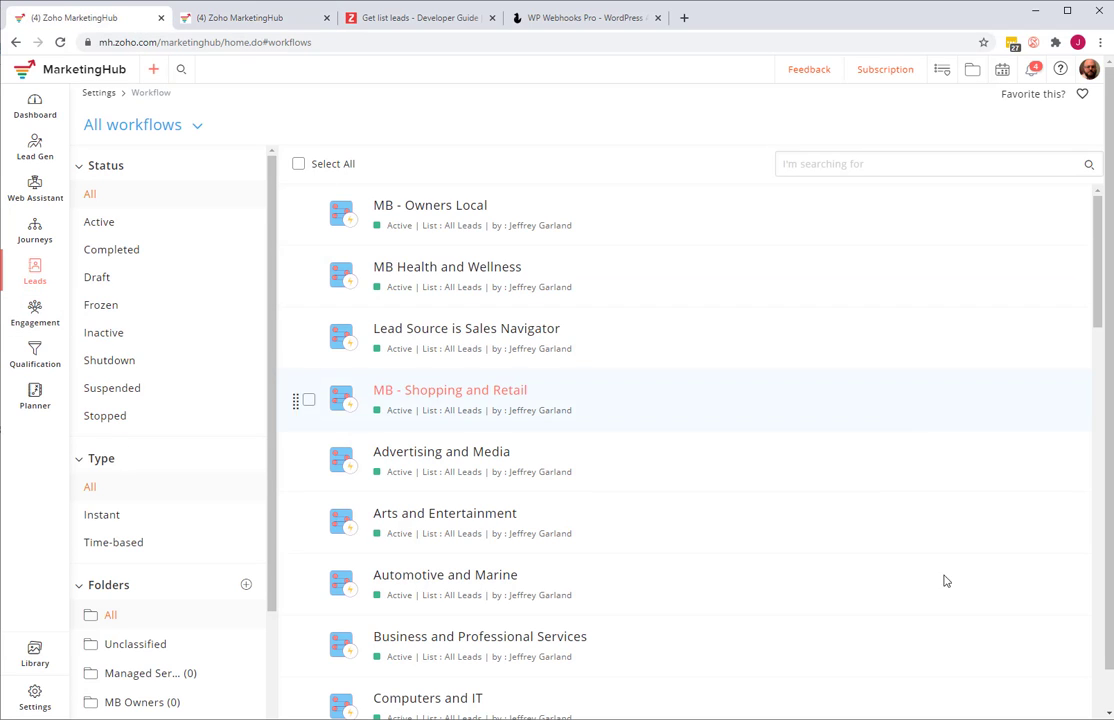
key(alt+Left)
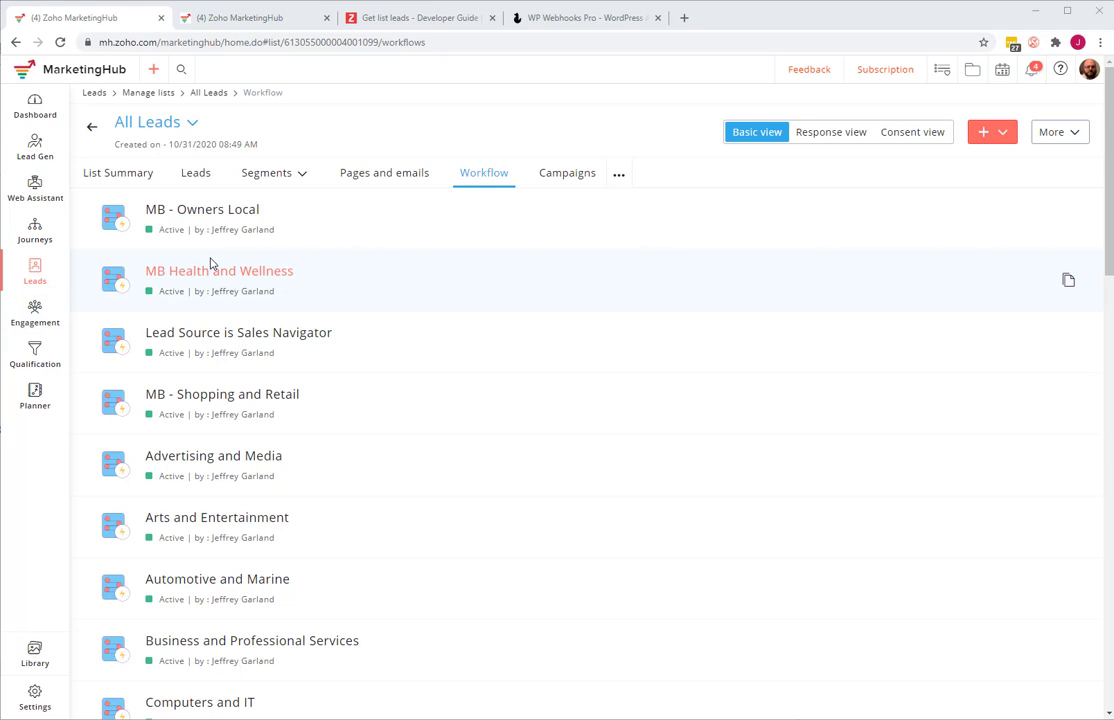
click(1004, 140)
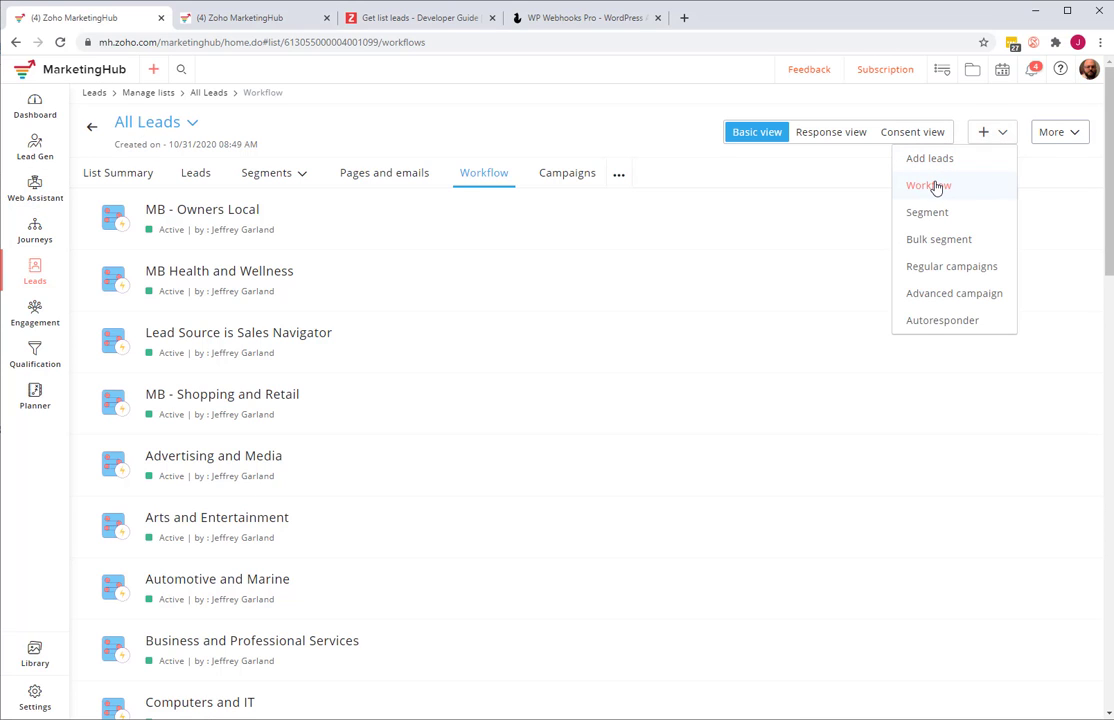
click(930, 186)
mouse_move(470, 300)
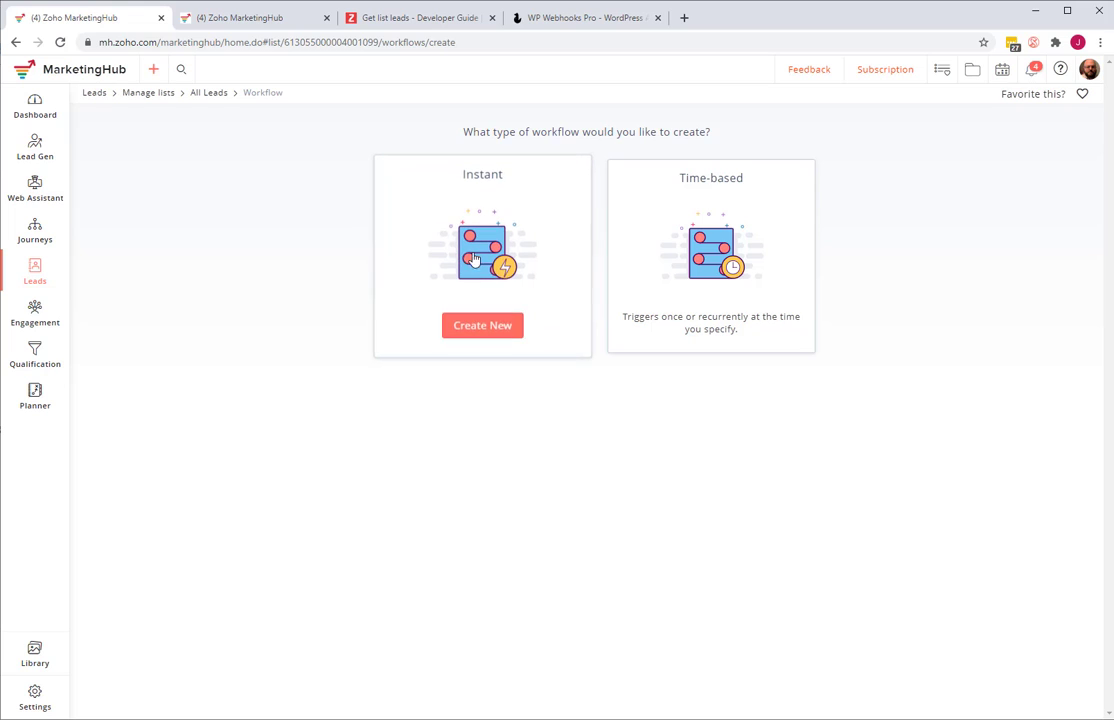
click(481, 327)
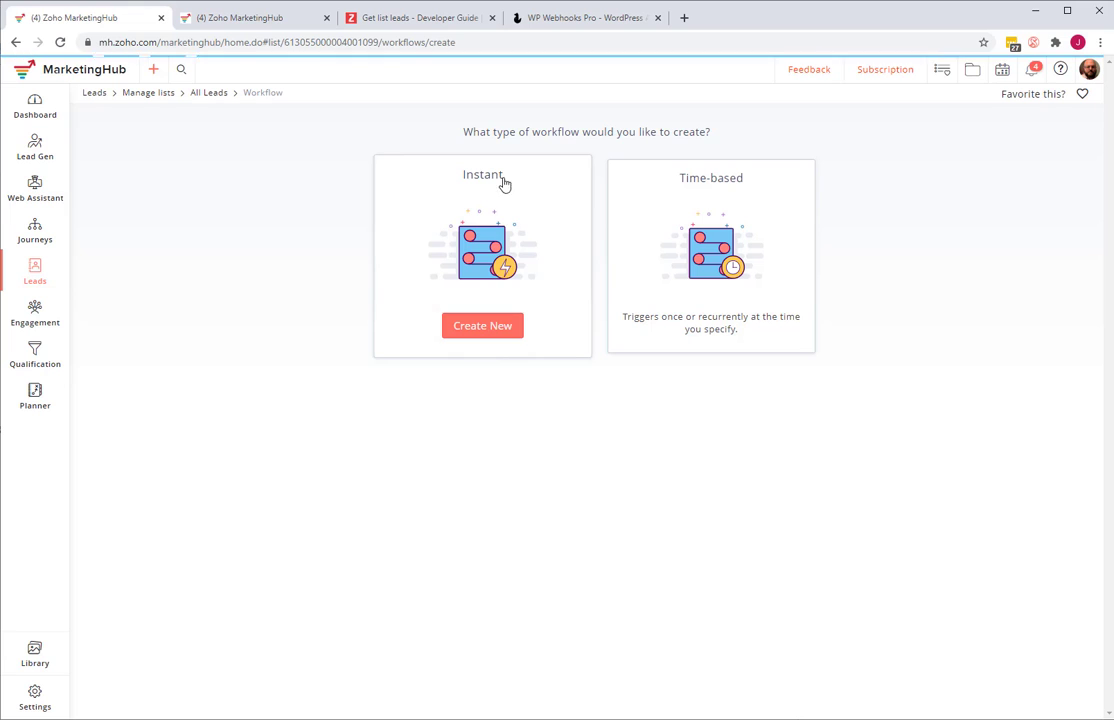
- Name the new workflow "Health and Wellness"
click(316, 223)
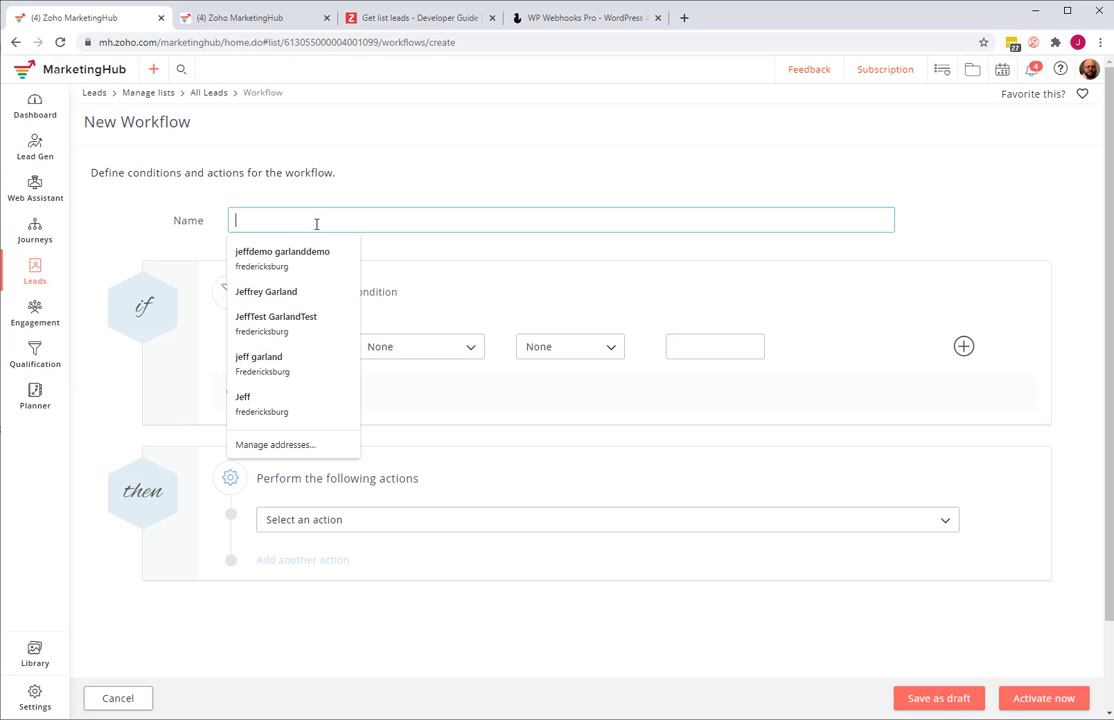
text(Health)
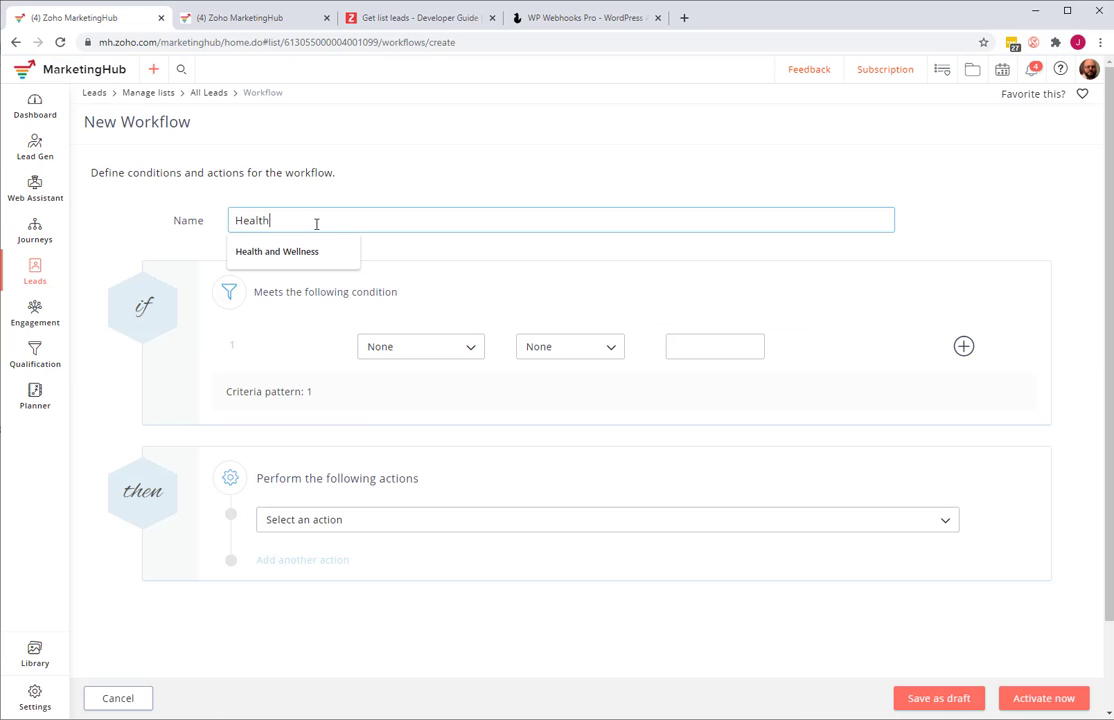
text( and Welln)
key(BackSpace)
text(d Wellness)
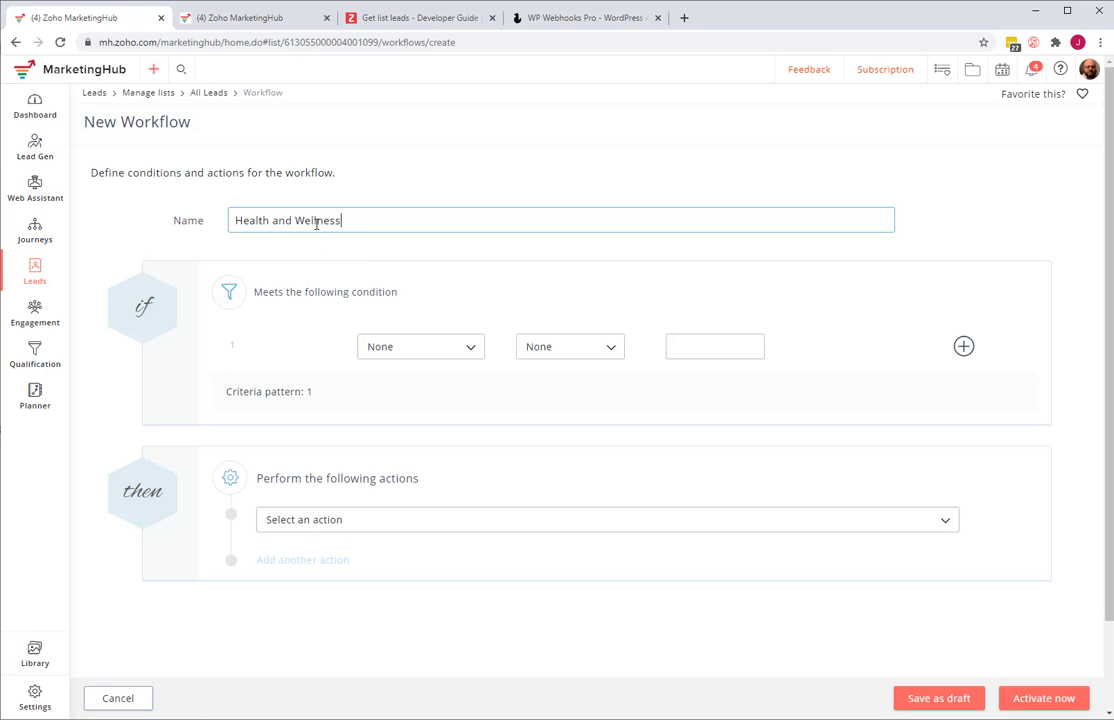
- Set the workflow's condition to Industry is "Health and Wellness"
click(388, 350)
text(in)
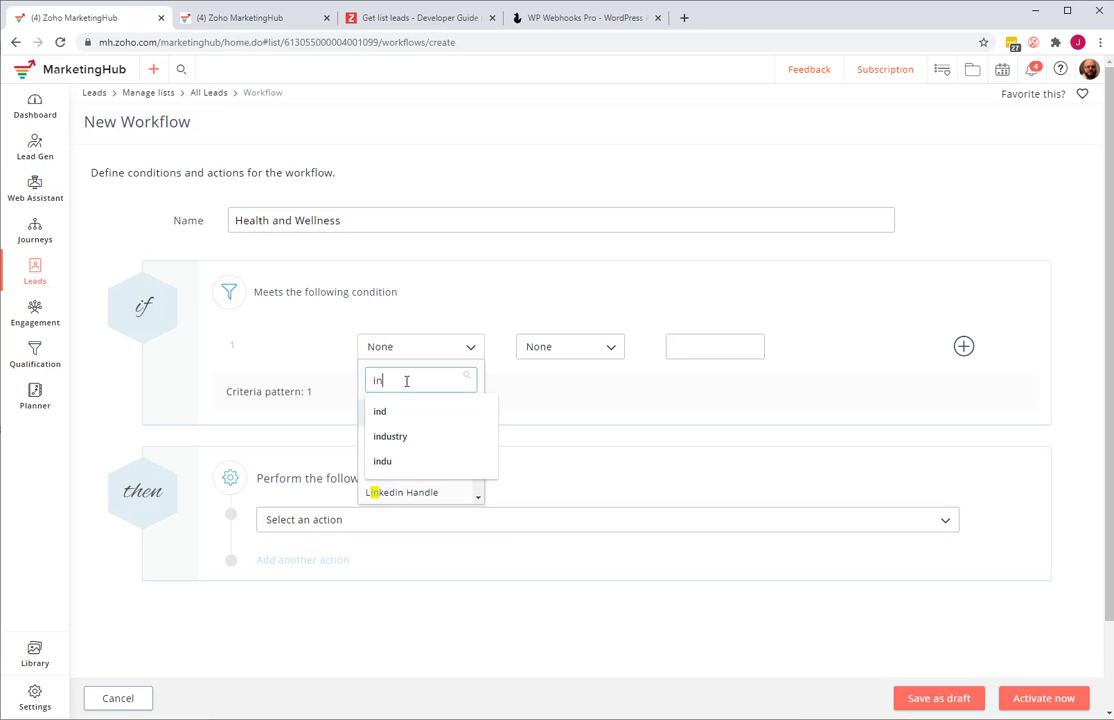
text(dustry)
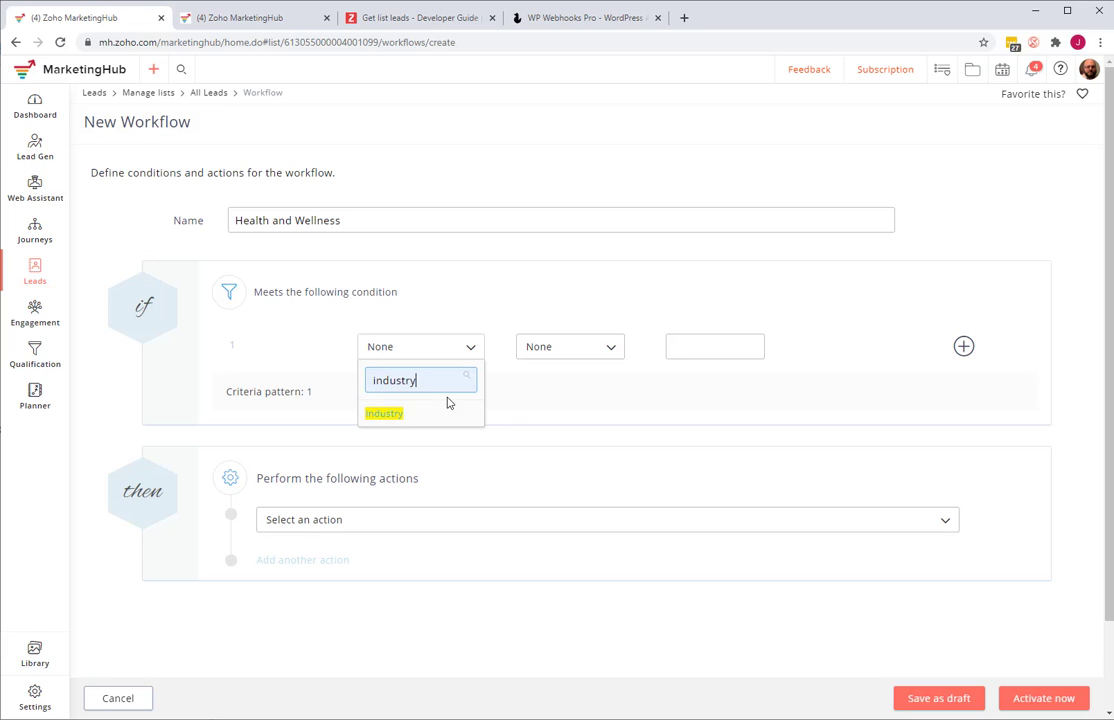
click(415, 415)
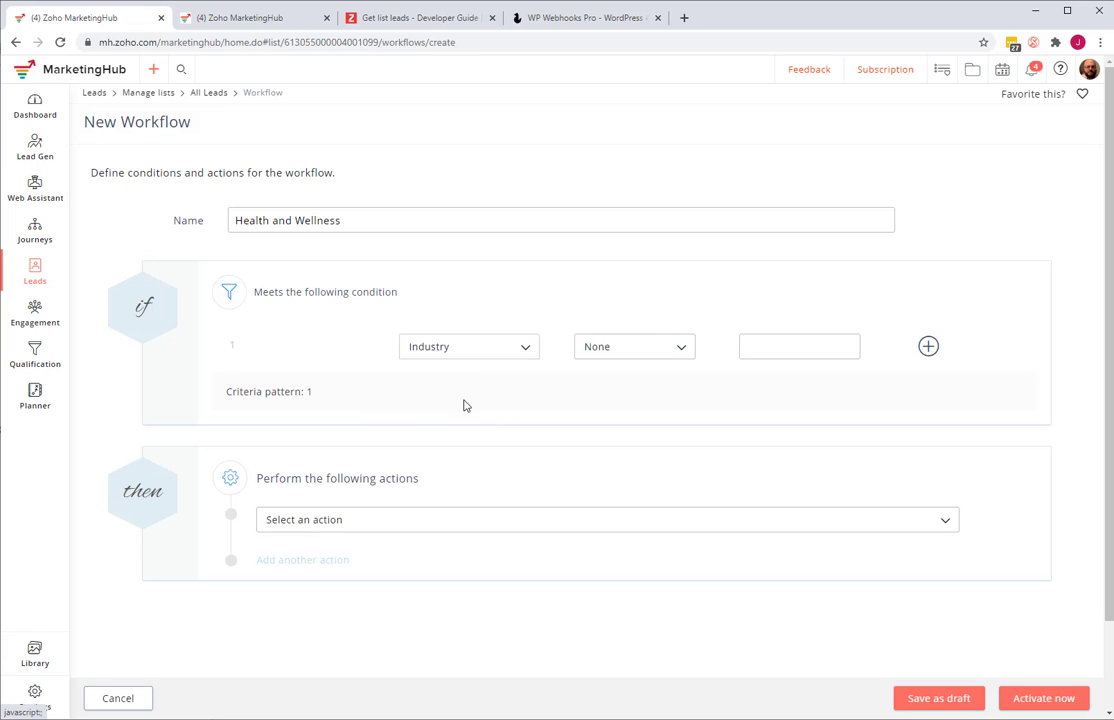
click(607, 350)
click(600, 400)
click(773, 343)
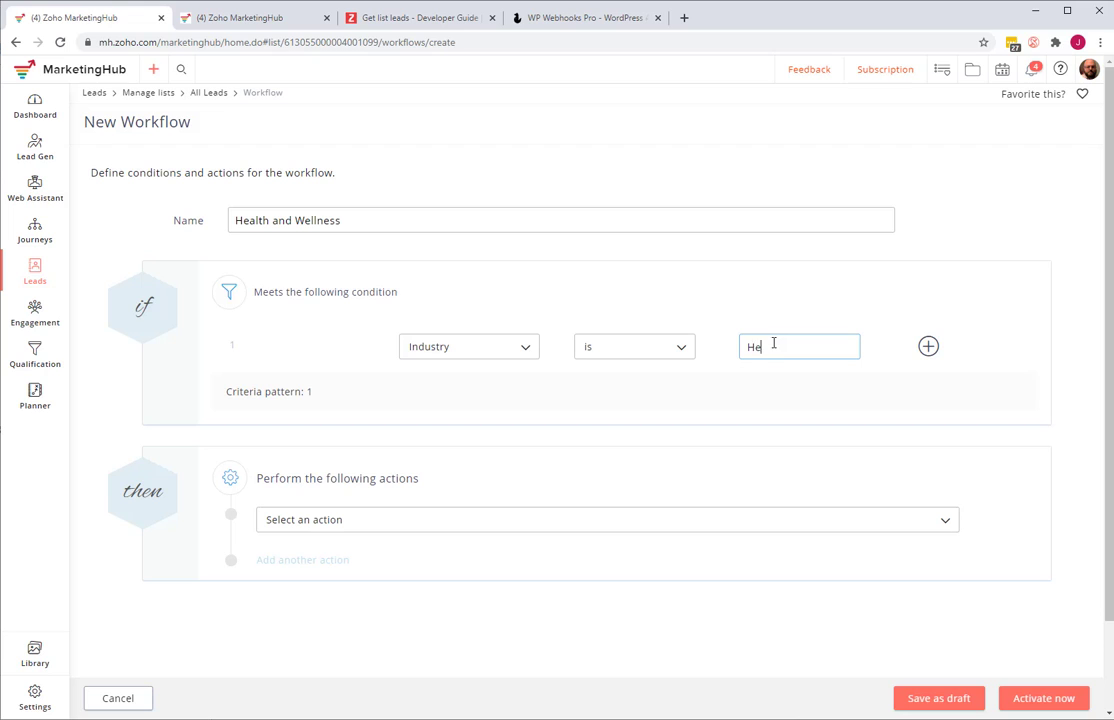
text(Health and Wellness)
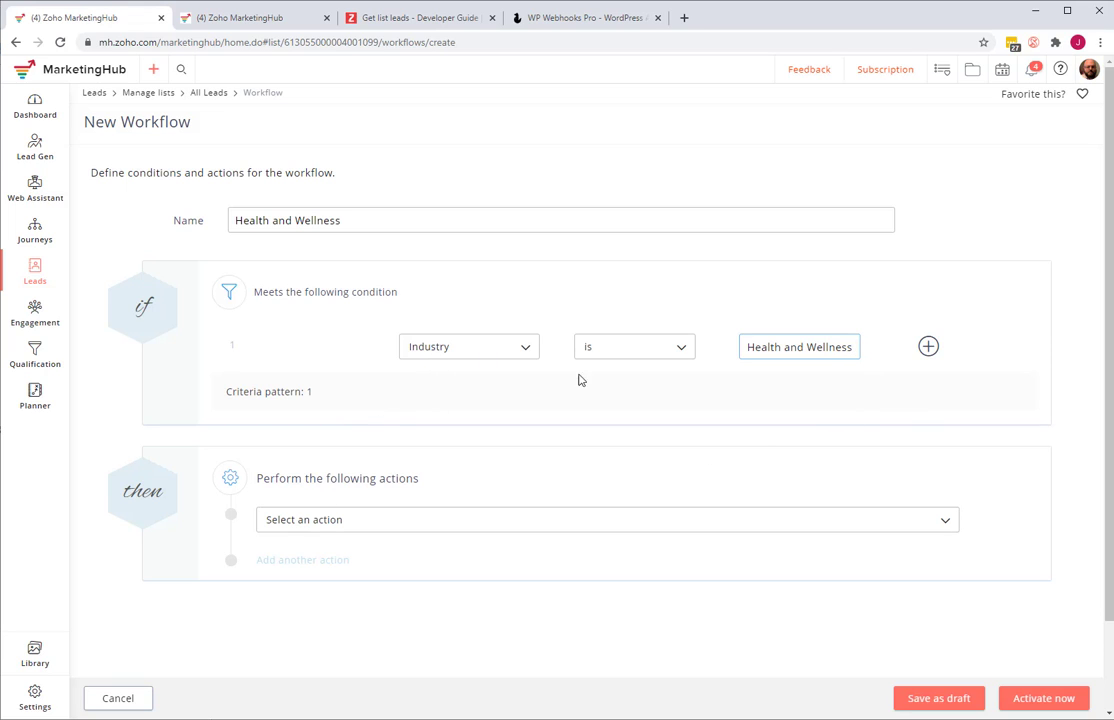
- Set the first workflow action to add leads to the MB Health and Wellness list
click(320, 528)
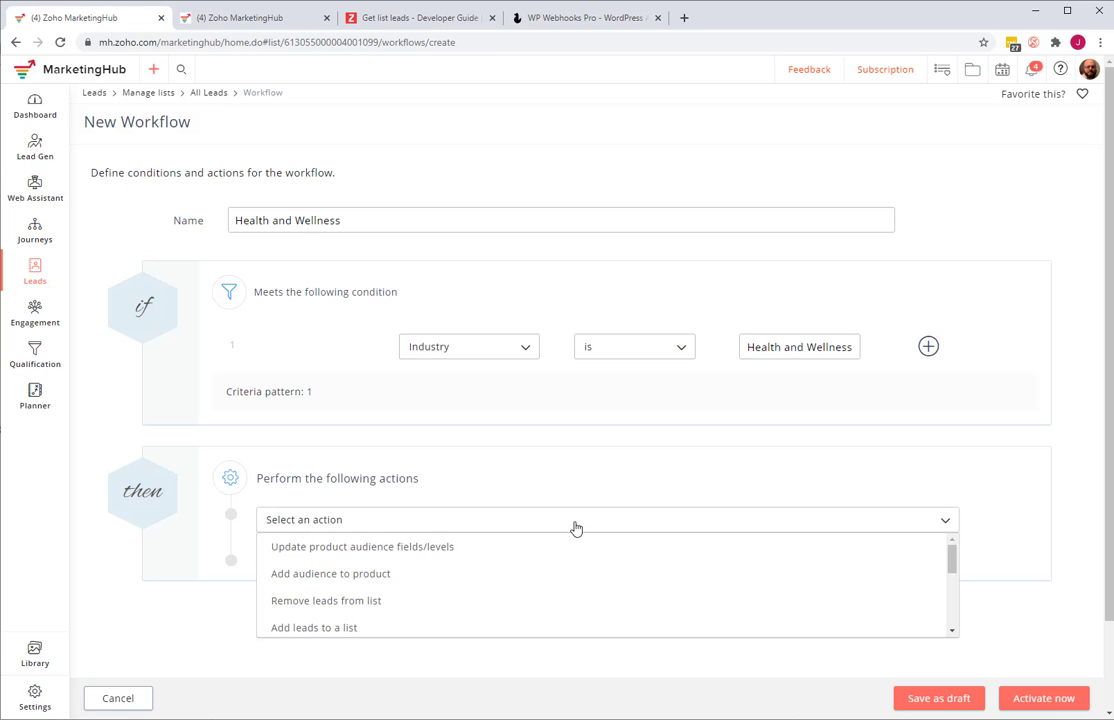
scroll(582, 602, down, 5)
scroll(580, 604, up, 5)
click(336, 630)
click(347, 556)
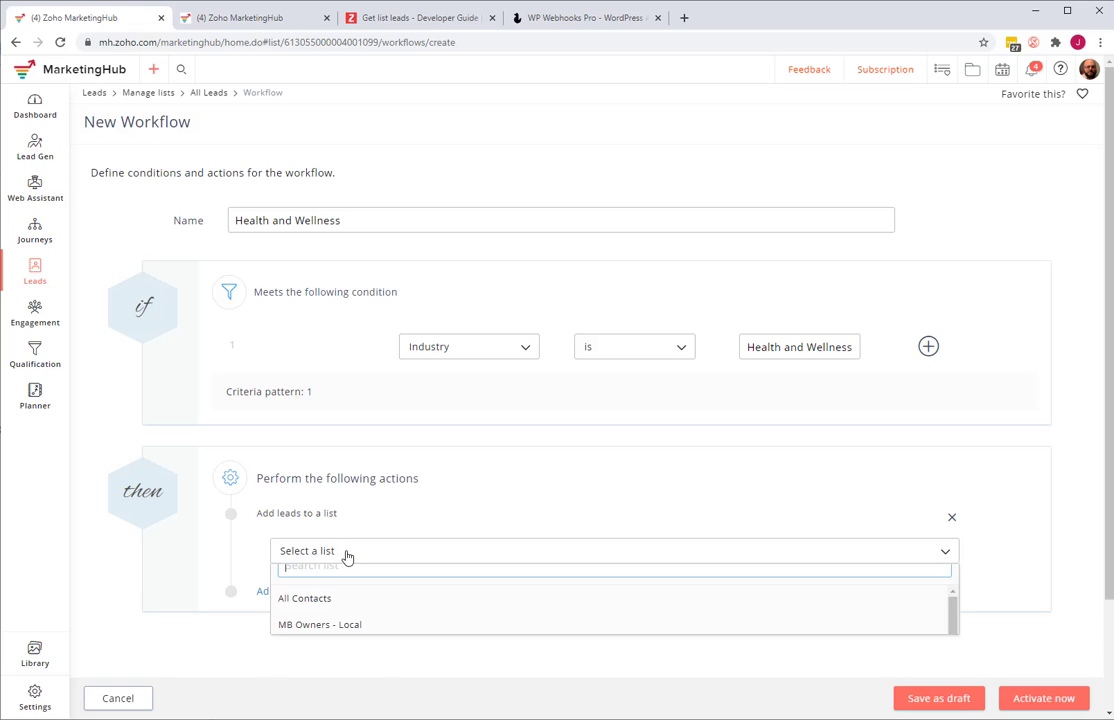
scroll(343, 652, down, 3)
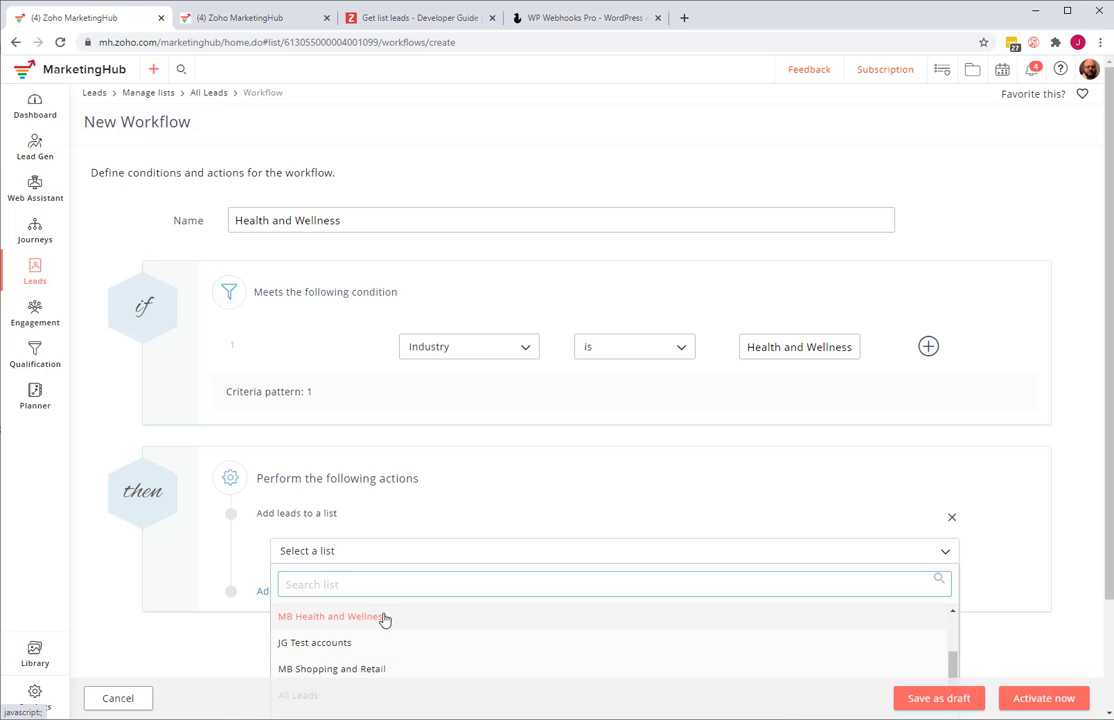
click(362, 617)
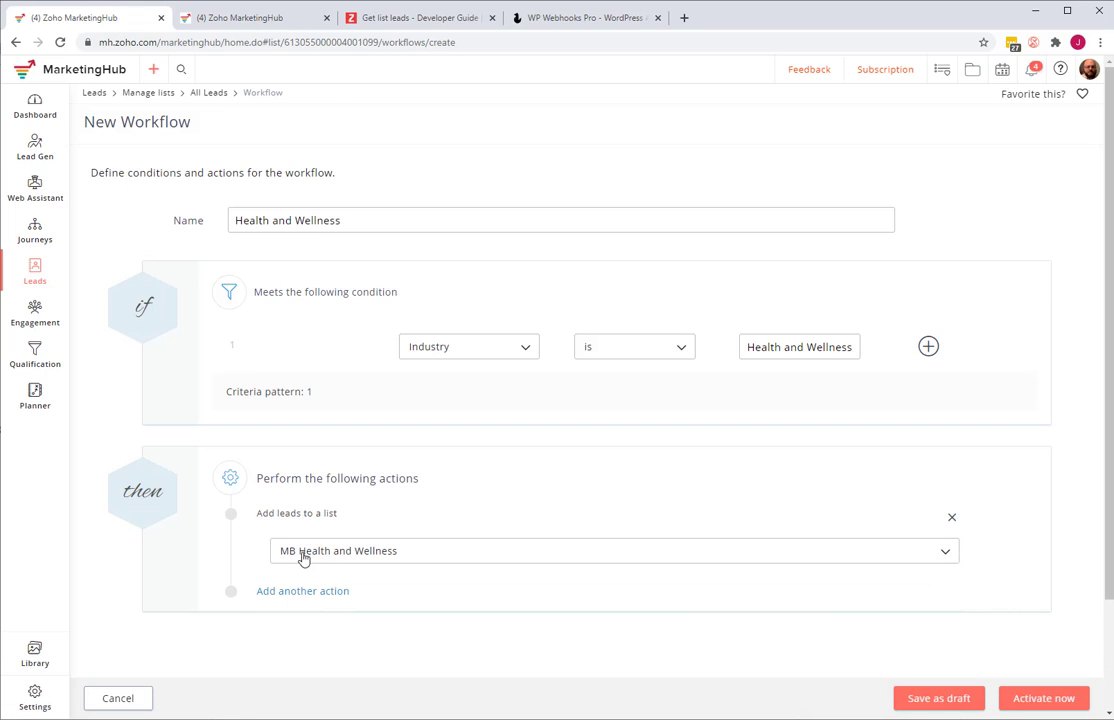
- Add a second action that assigns the Health and Wellness tag to the leads
scroll(303, 555, down, 1)
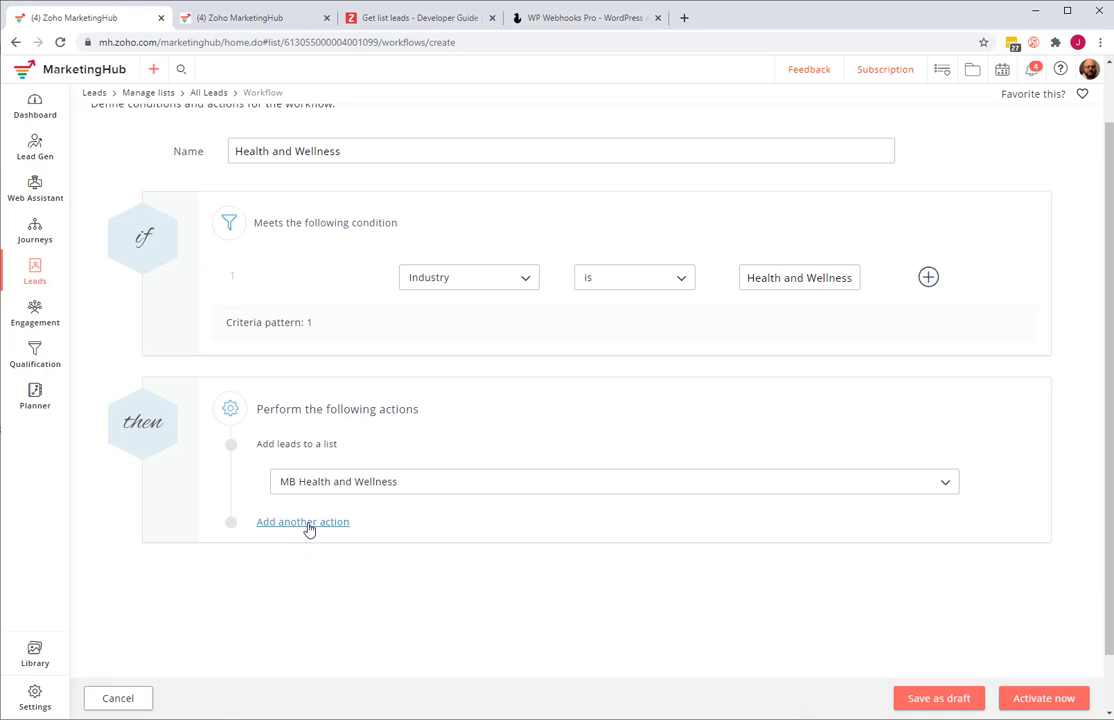
click(305, 522)
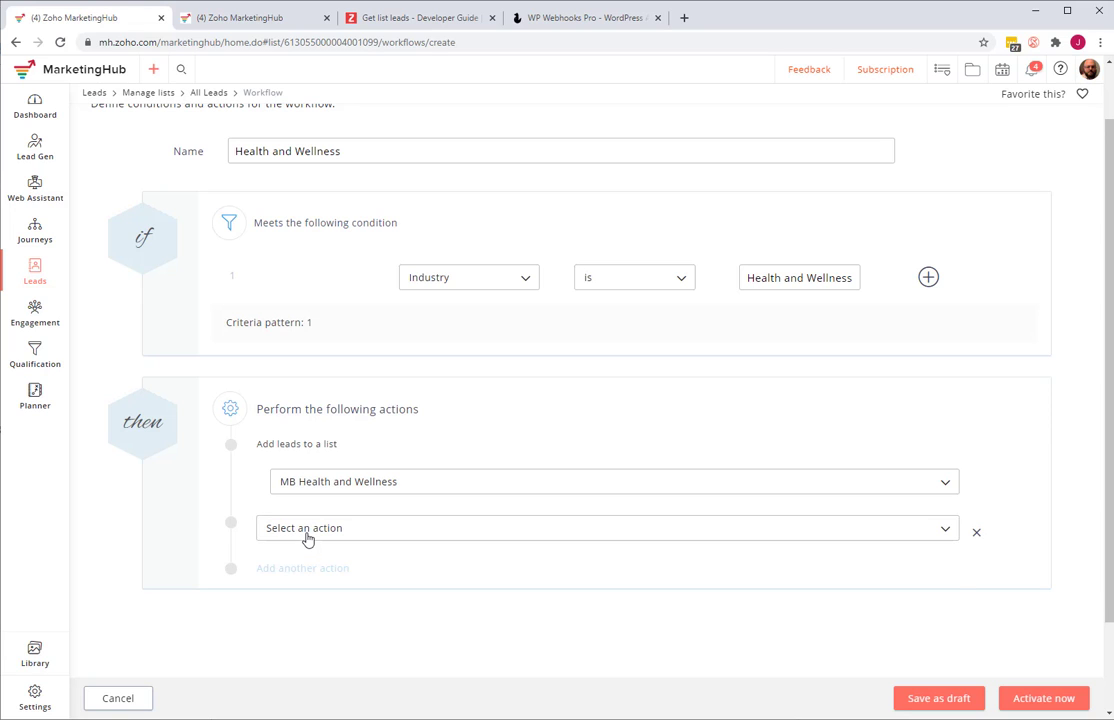
click(307, 530)
scroll(338, 521, down, 3)
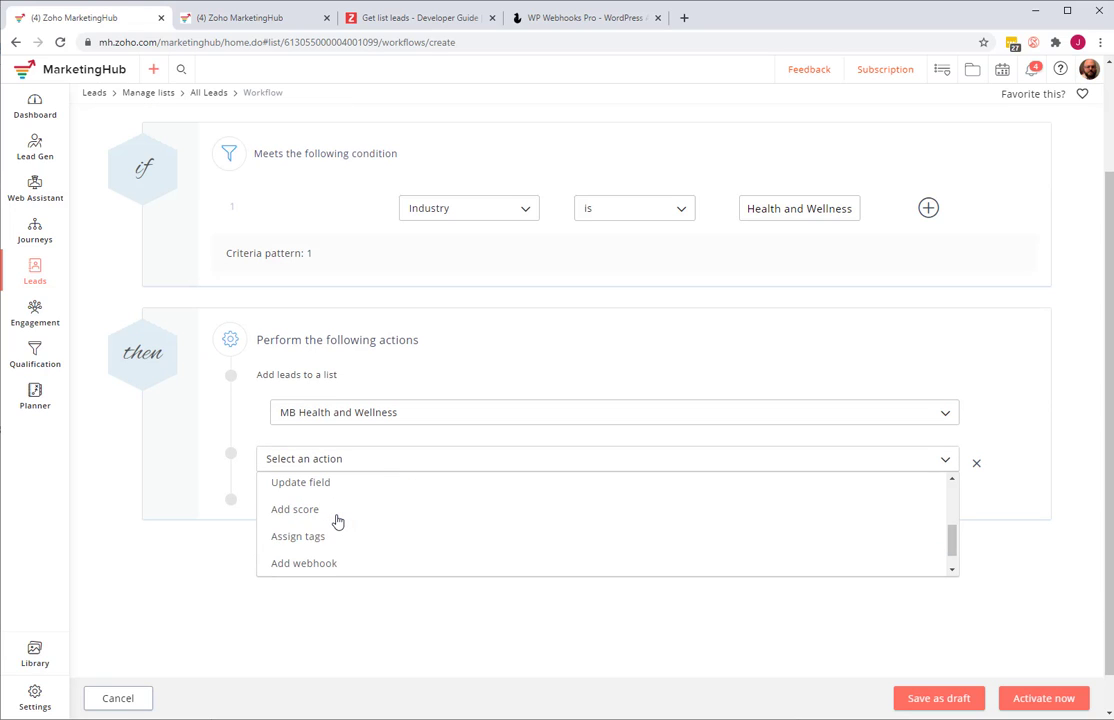
click(318, 539)
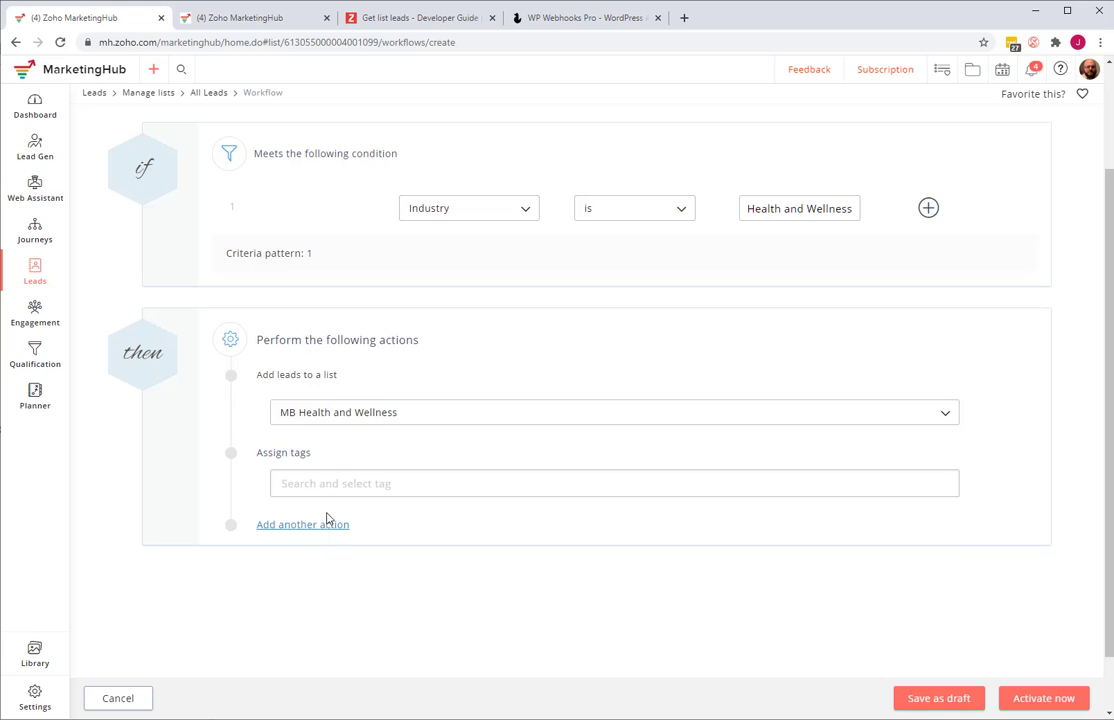
click(334, 488)
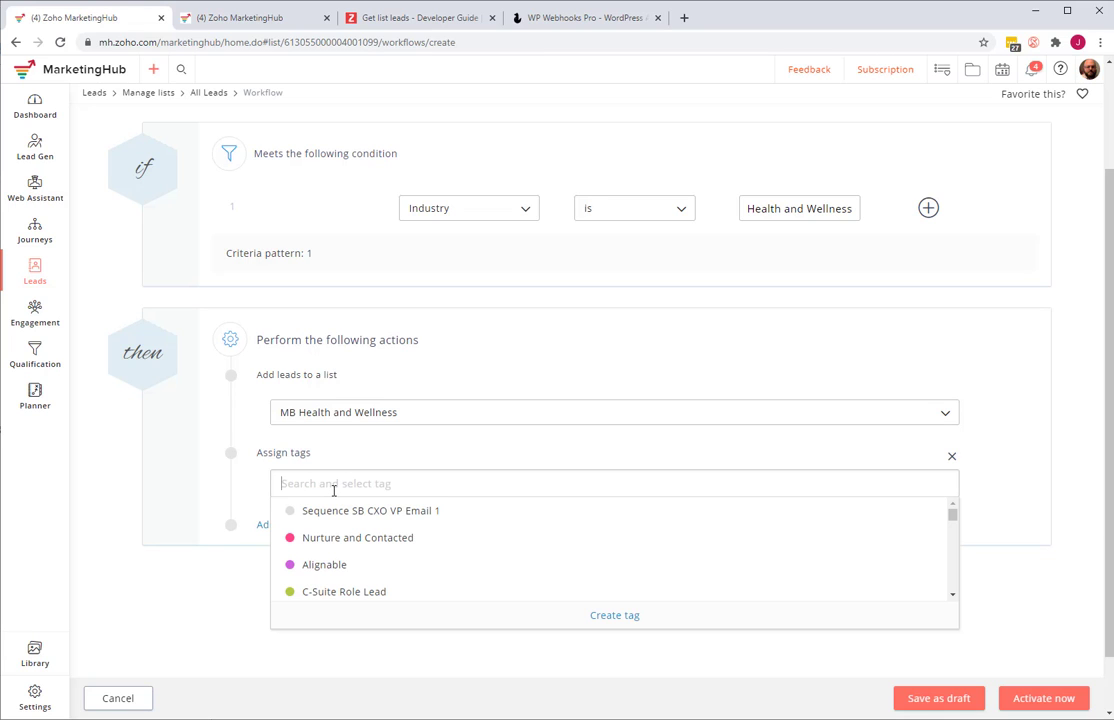
scroll(328, 545, down, 3)
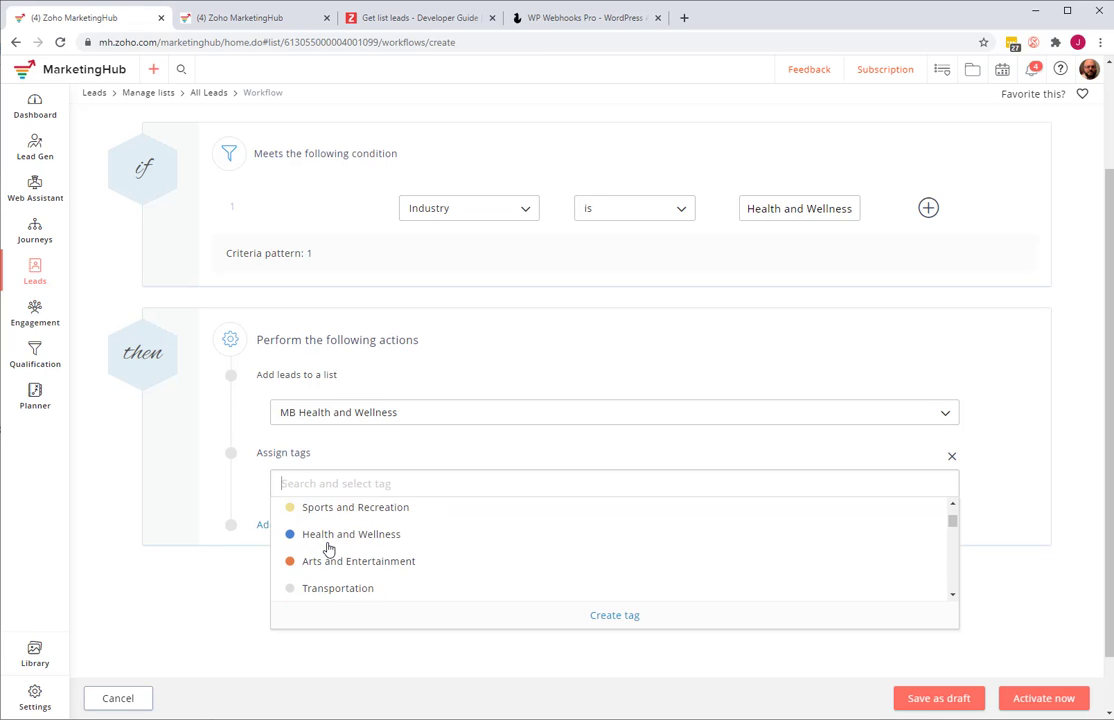
click(328, 541)
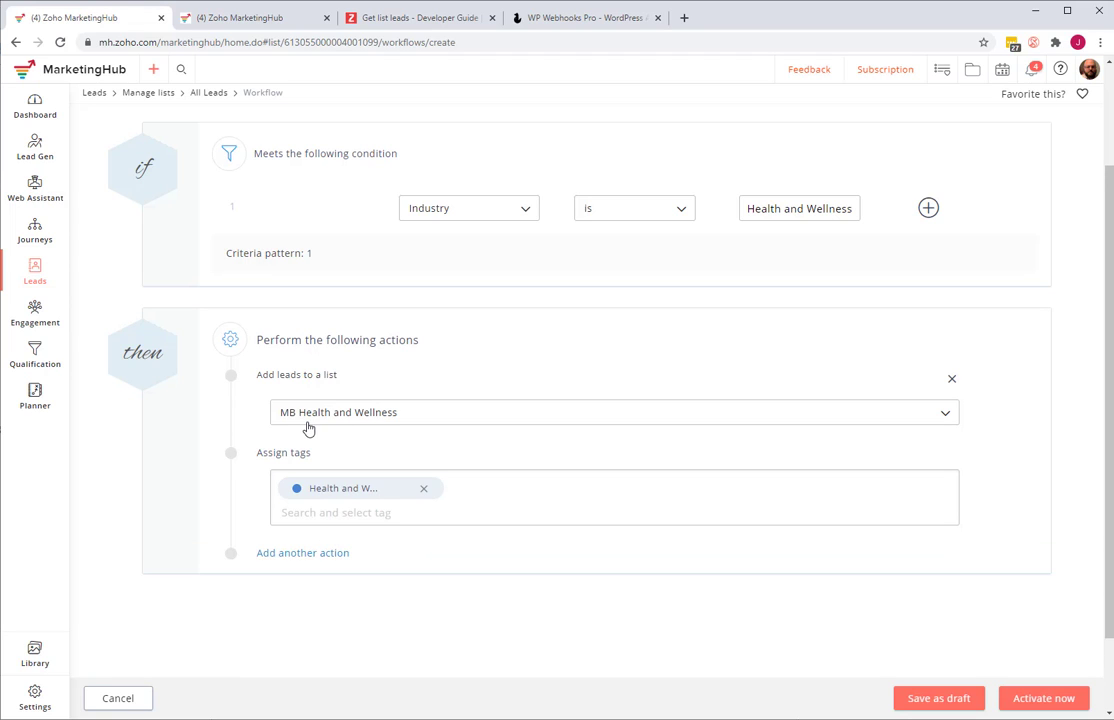
- Add a webhook action as the workflow's third action, without selecting a webhook
click(310, 553)
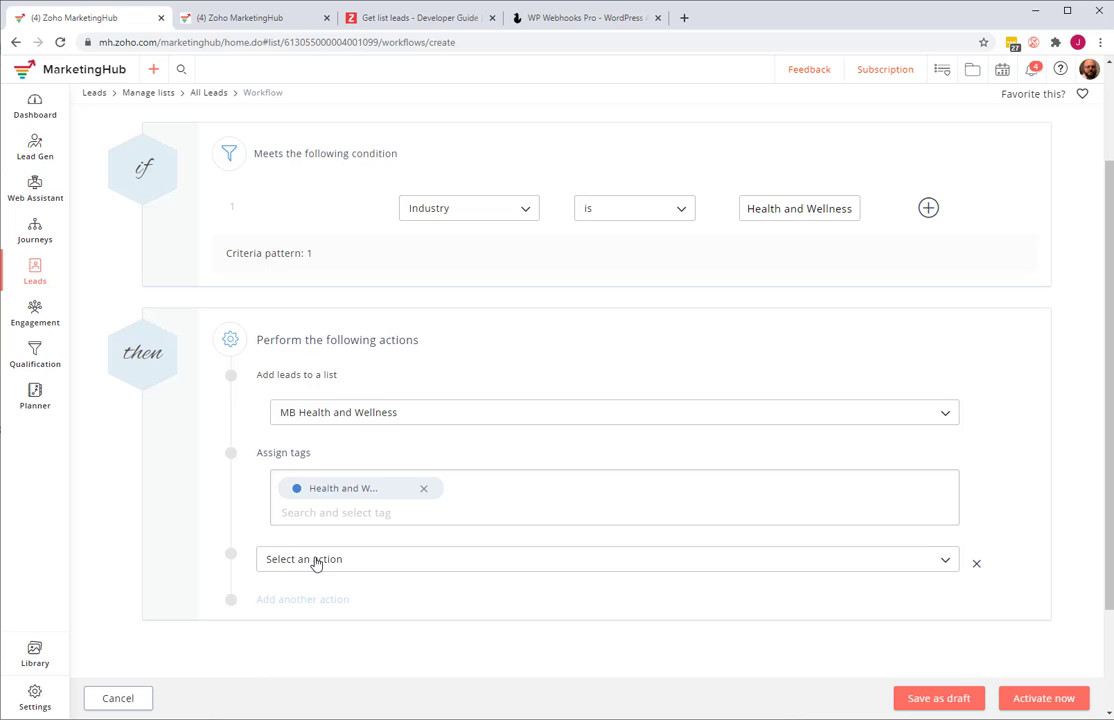
click(315, 562)
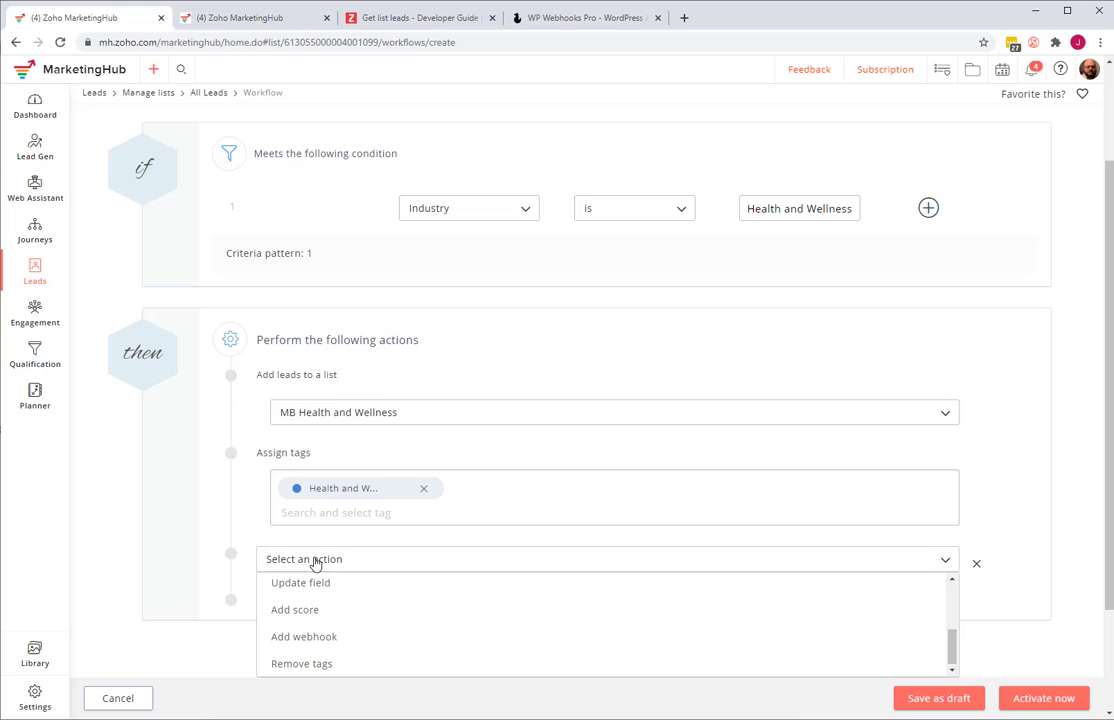
click(330, 643)
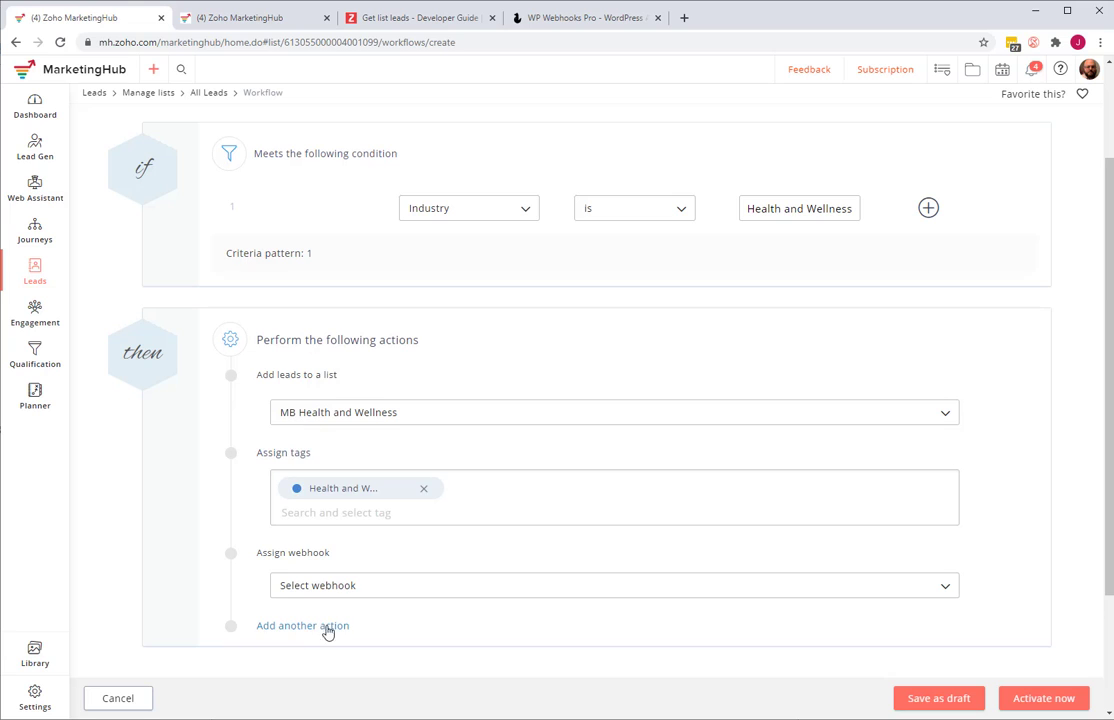
- Add a Send email action after the webhook action, and remove it from the workflow again
scroll(365, 490, down, 2)
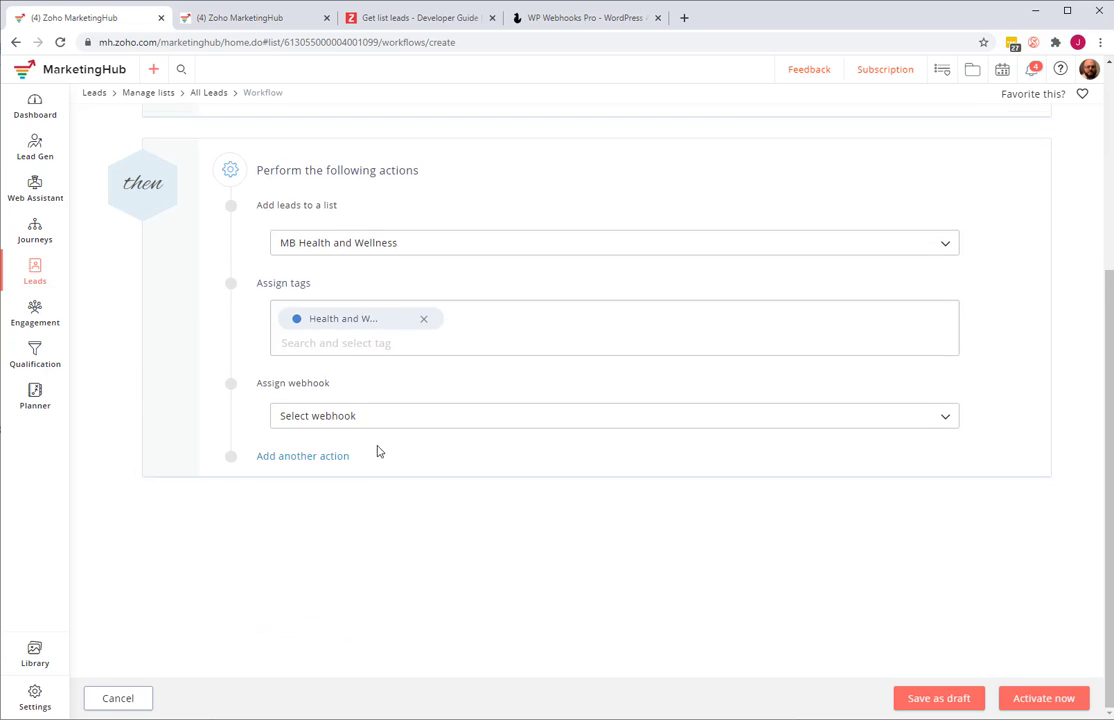
click(298, 457)
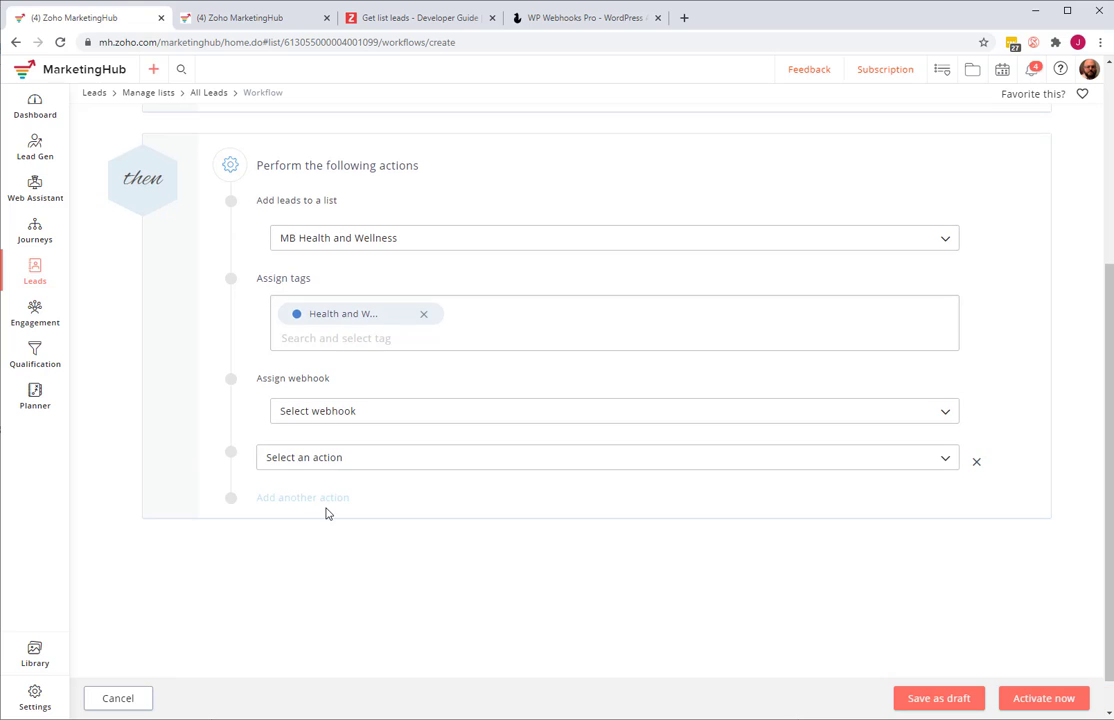
click(363, 460)
scroll(525, 512, up, 5)
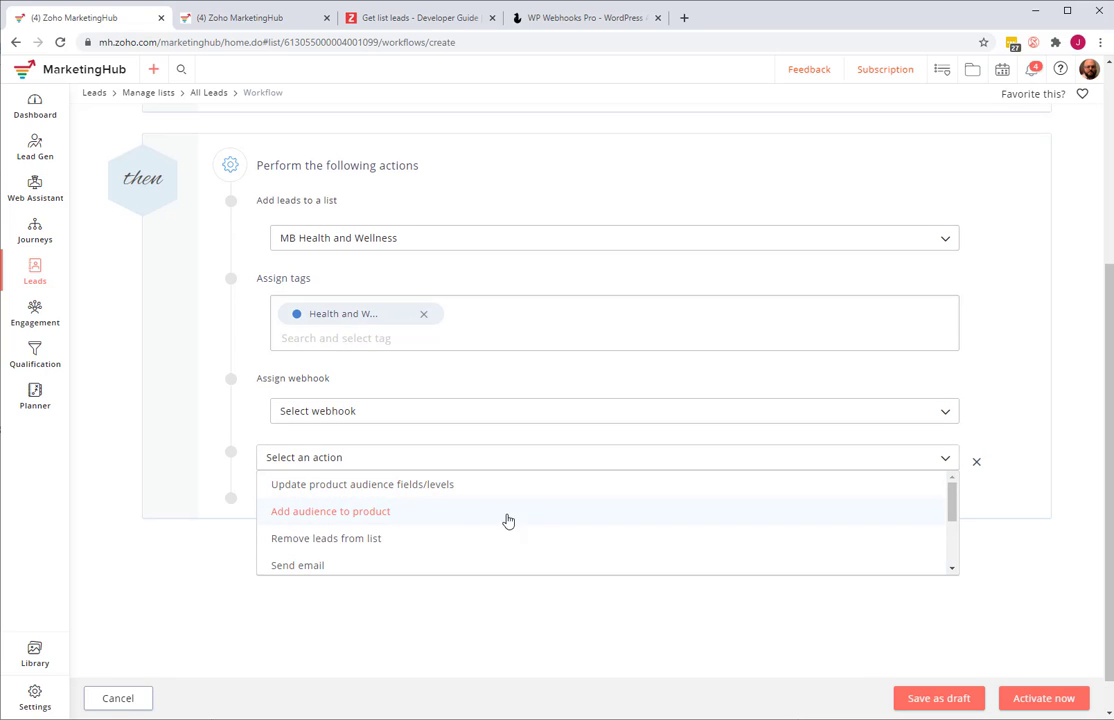
scroll(448, 540, down, 1)
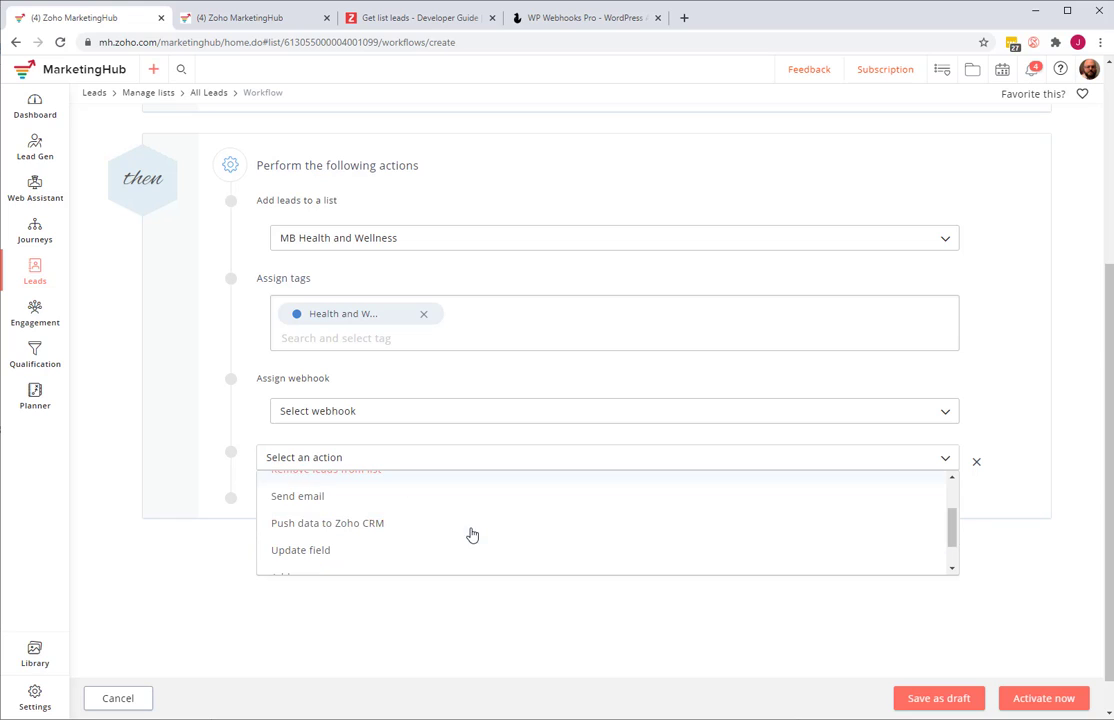
click(307, 497)
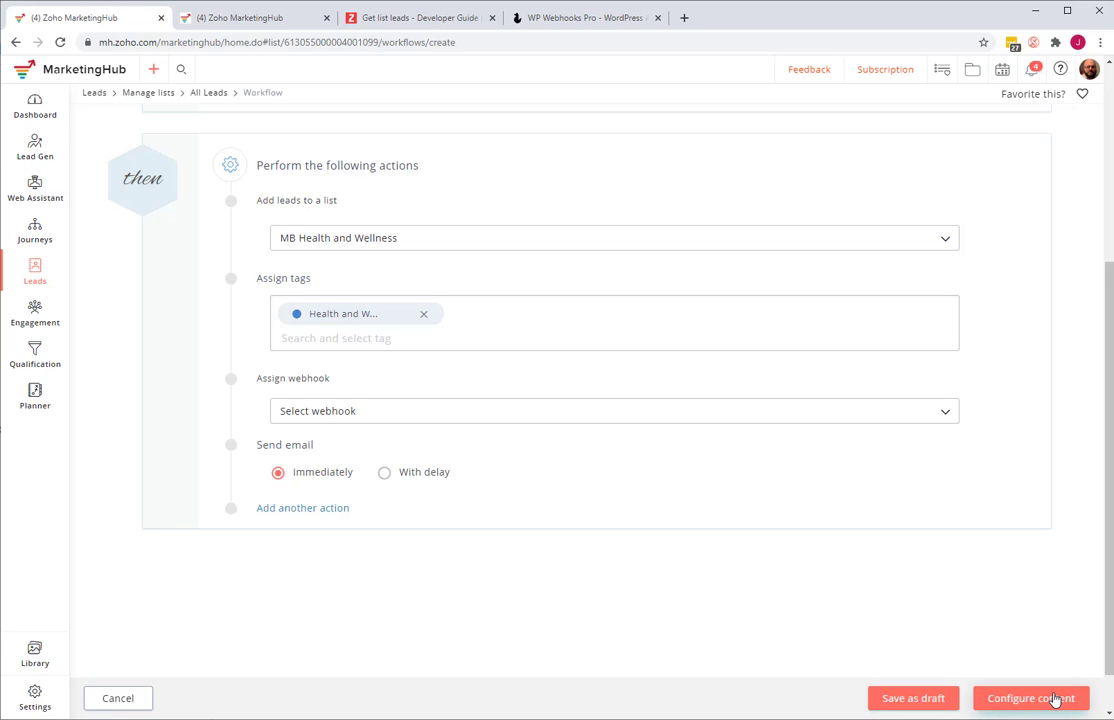
click(950, 452)
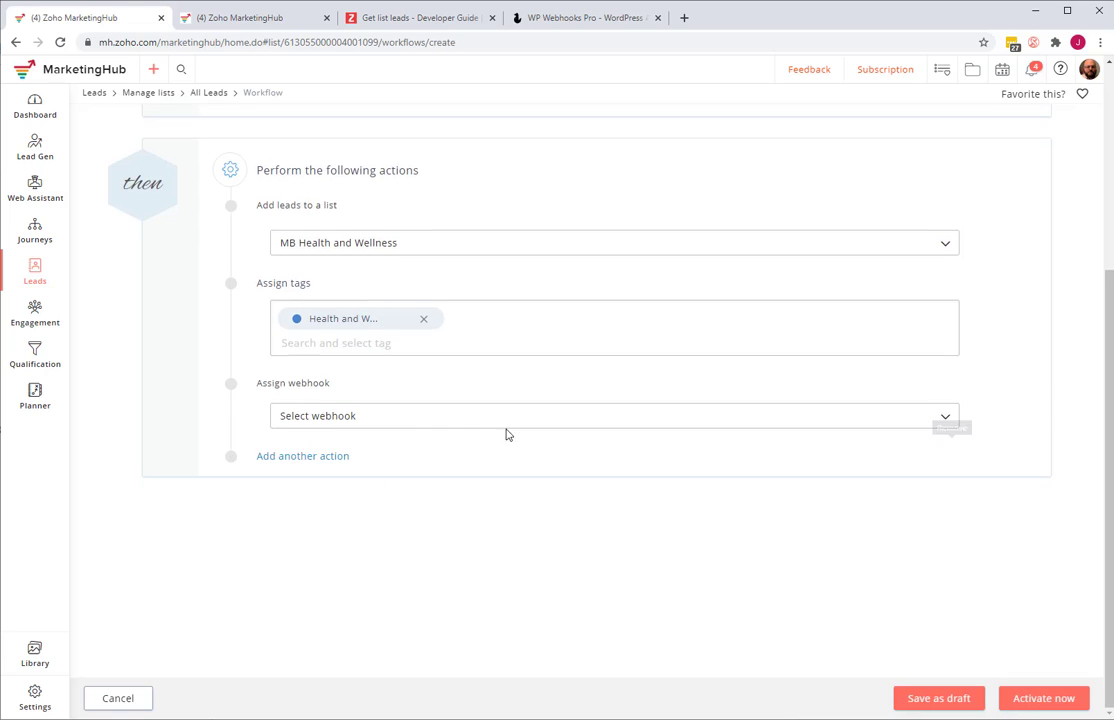
- Open a fourth action slot in the workflow and look through the available action types without choosing one
click(310, 458)
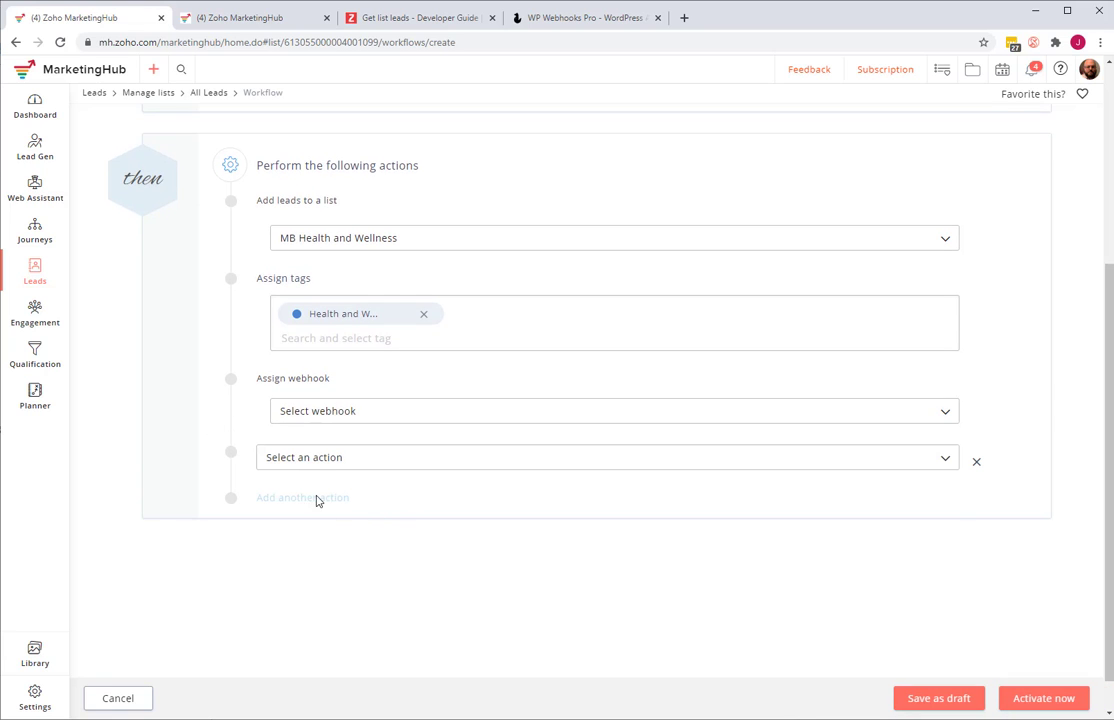
click(318, 462)
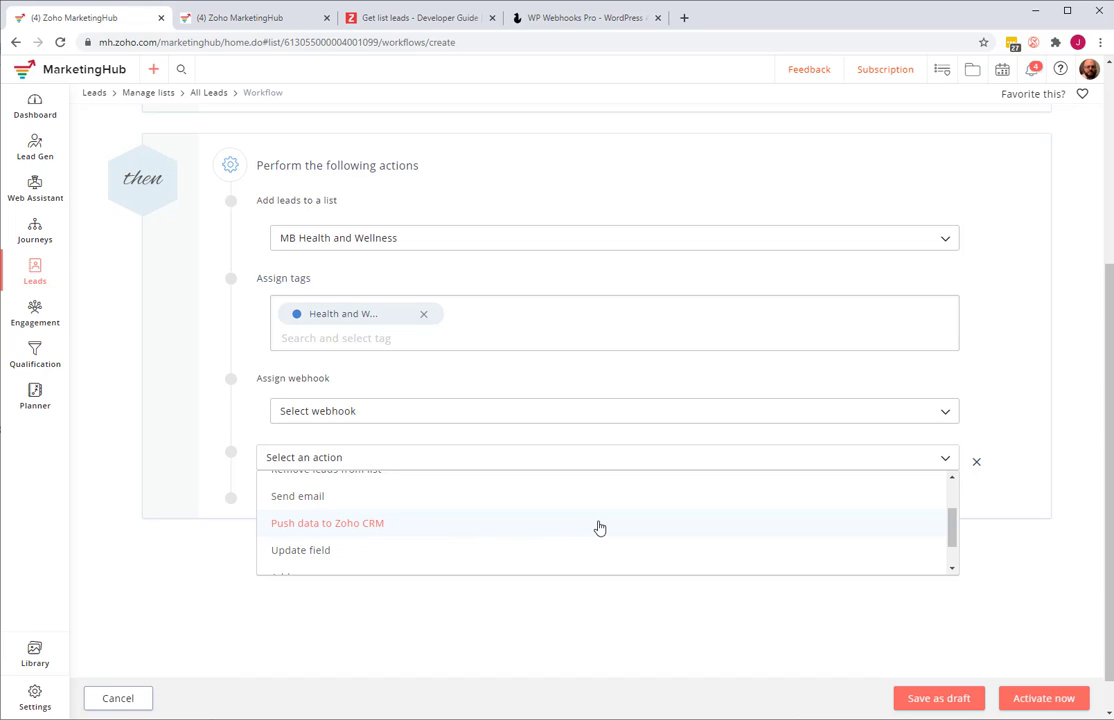
scroll(361, 512, down, 1)
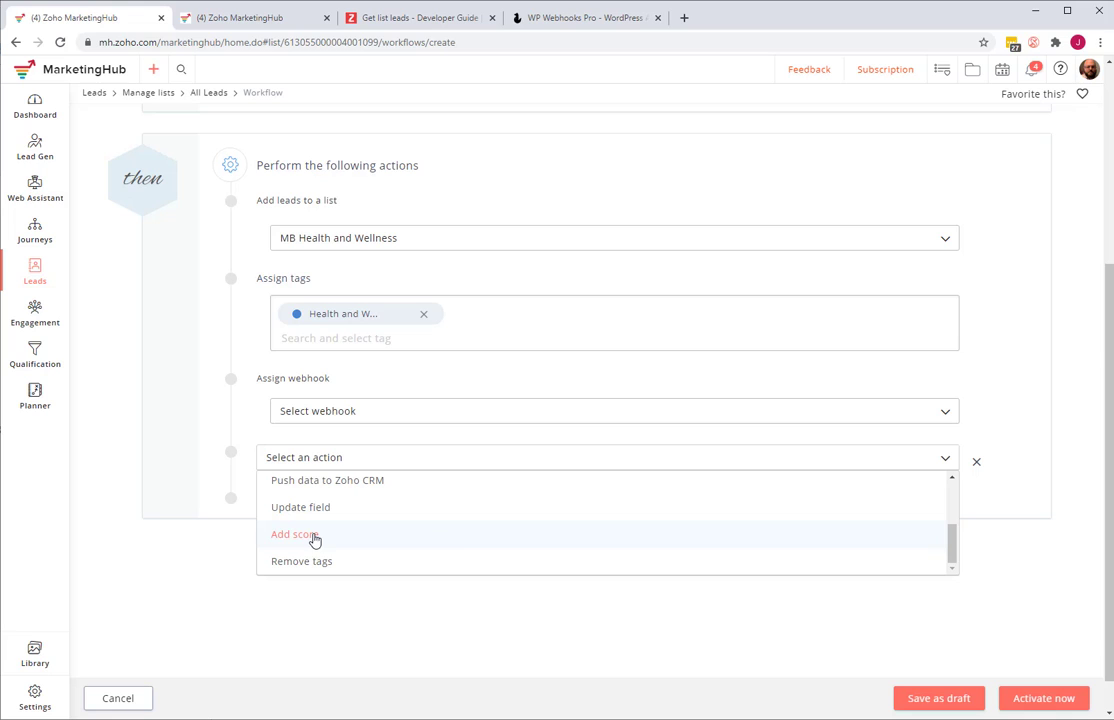
scroll(460, 534, down, 1)
scroll(465, 514, up, 1)
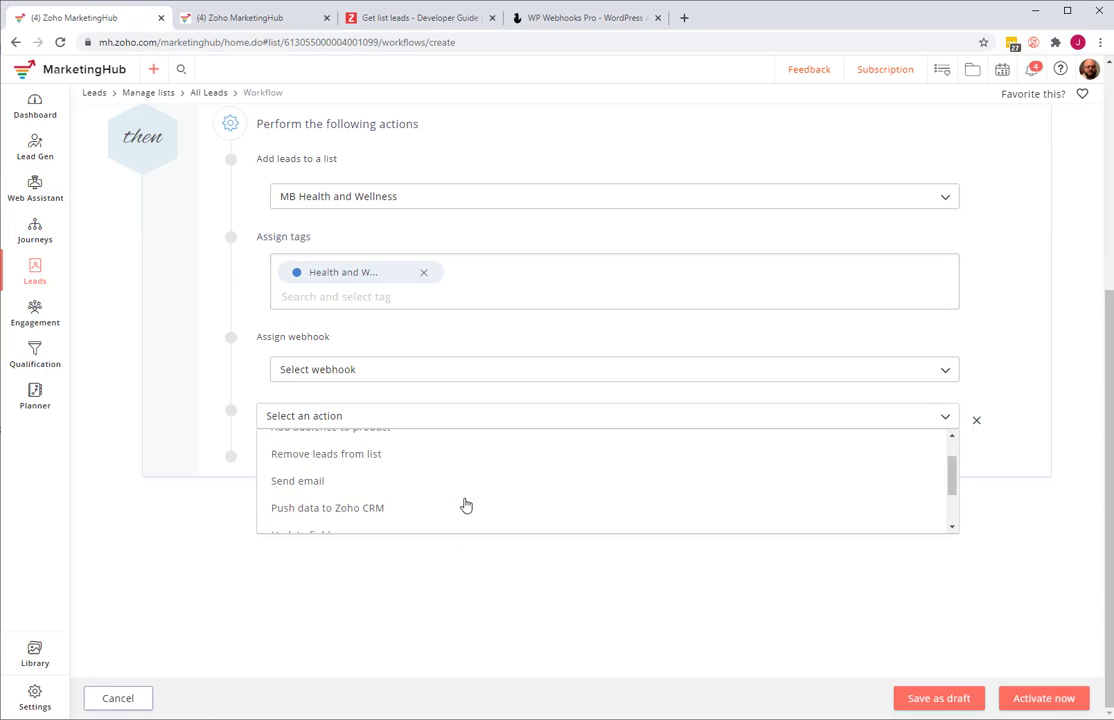
scroll(465, 505, up, 1)
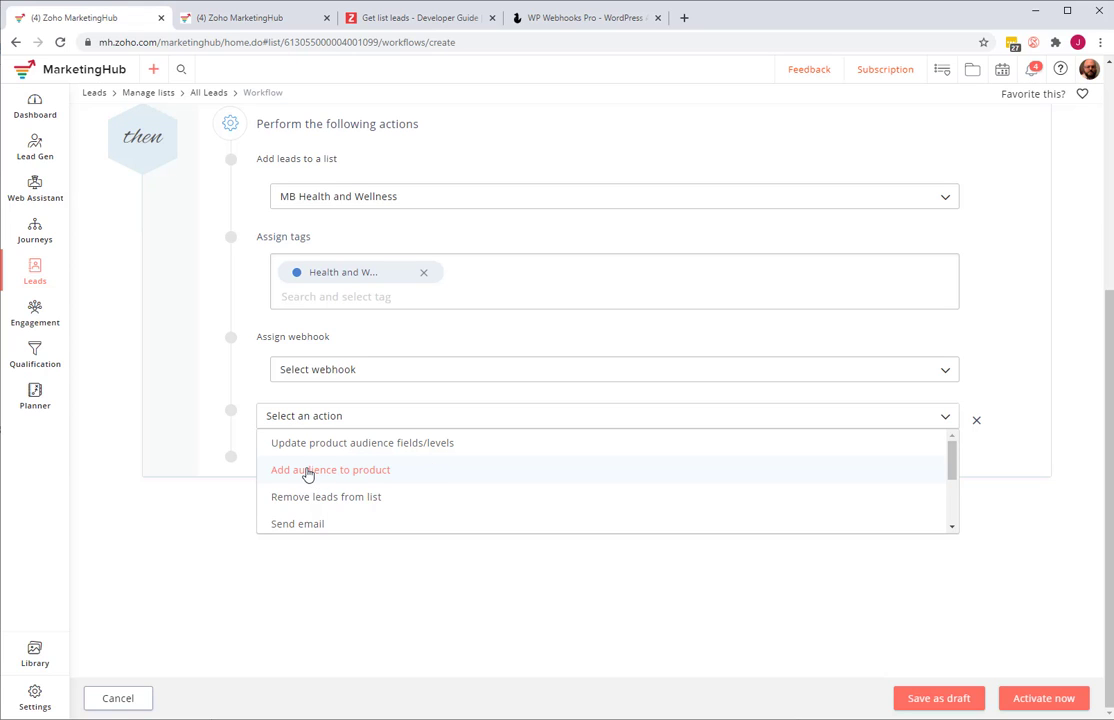
click(125, 521)
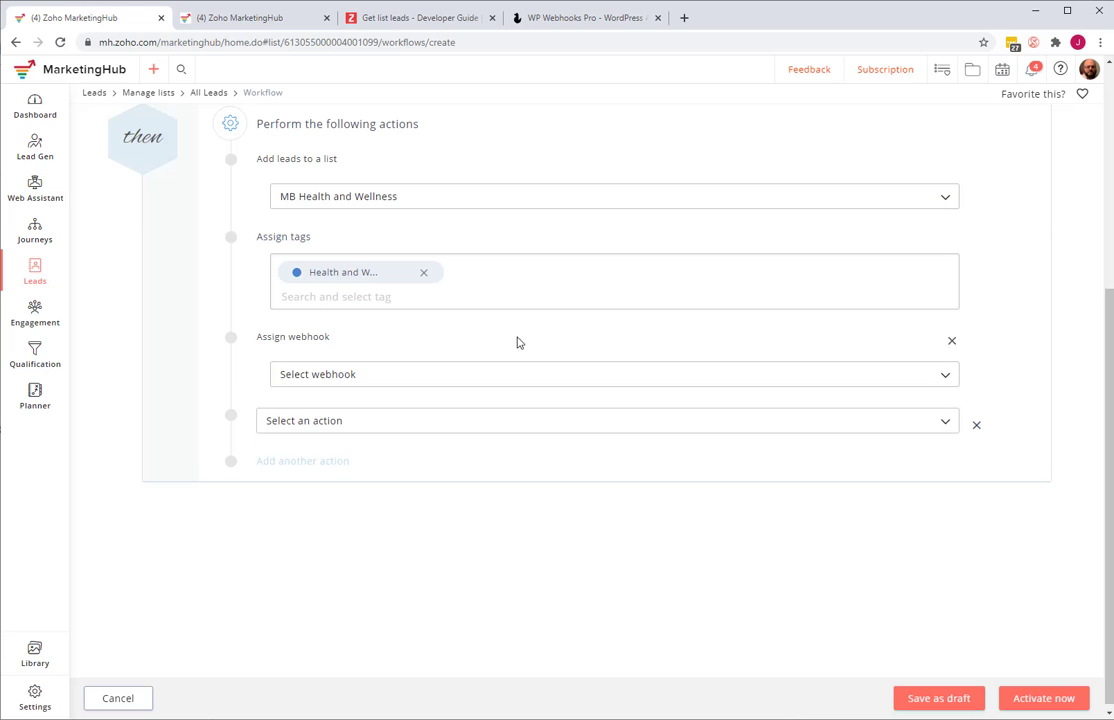
- Review the Health and Wellness workflow's condition and actions, and return to the Settings overview without saving the workflow
scroll(428, 540, up, 3)
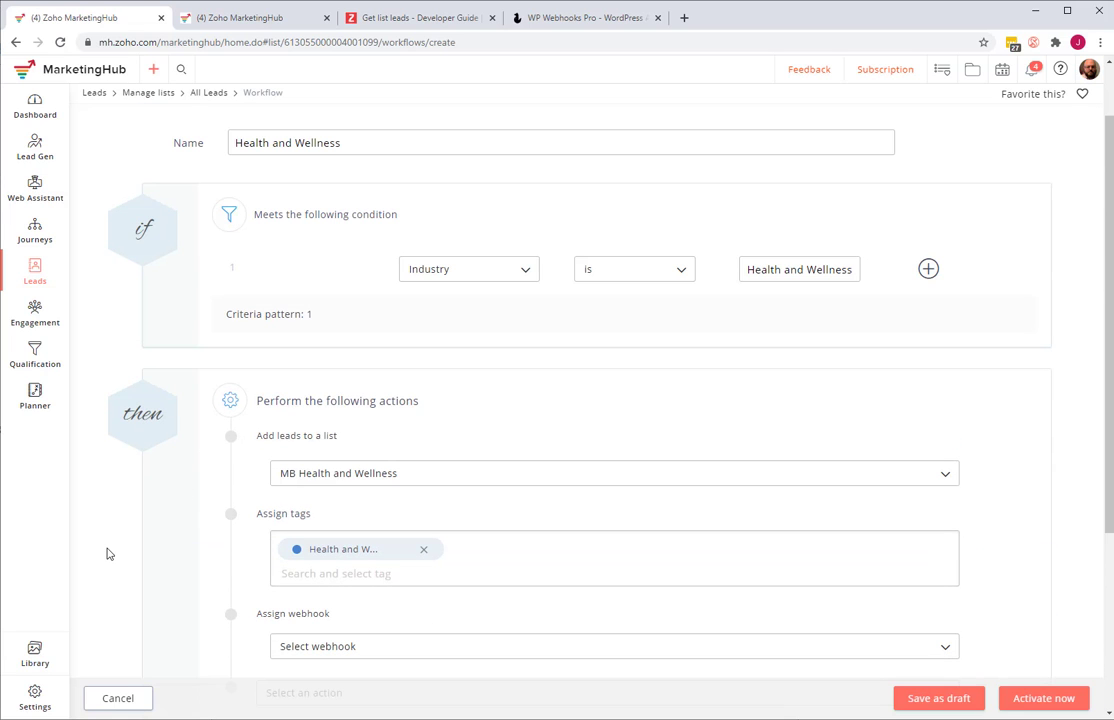
scroll(107, 553, down, 3)
scroll(349, 386, up, 3)
click(27, 698)
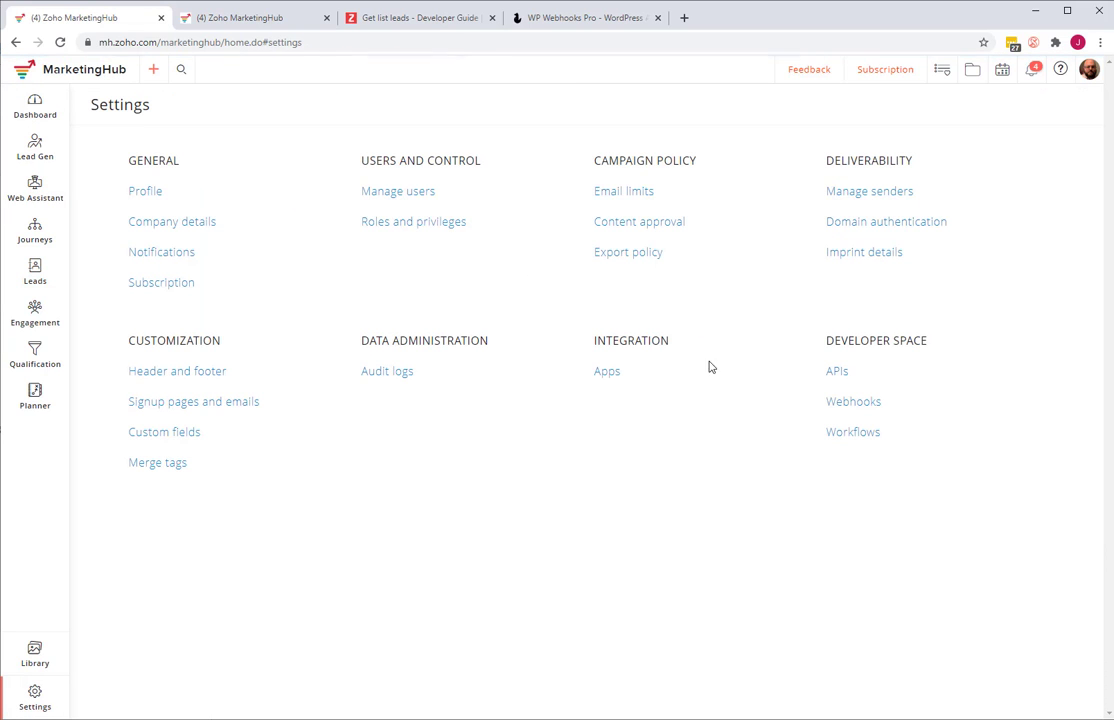